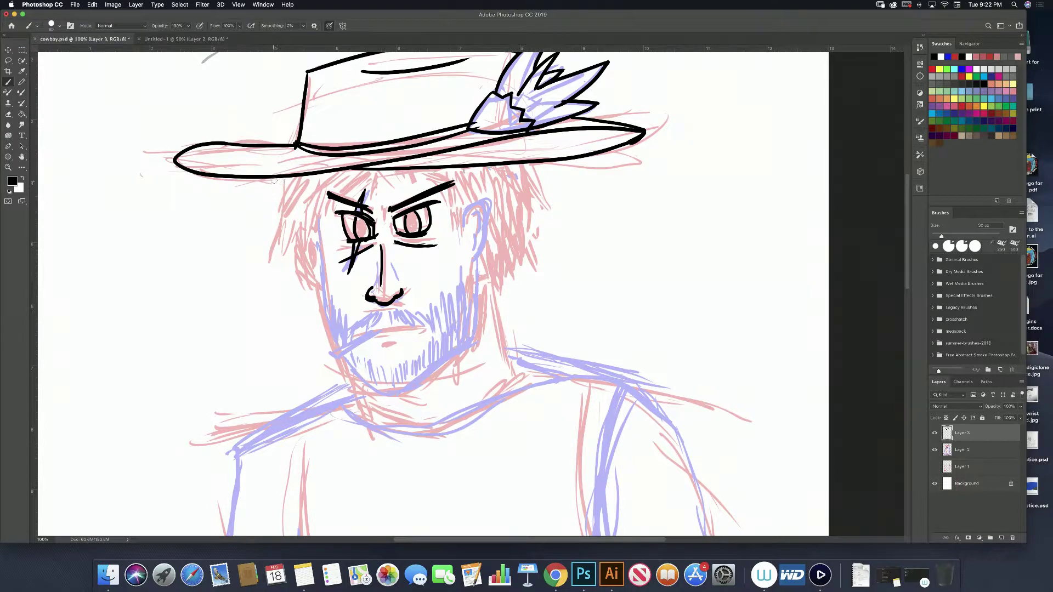
# Step: Ink jagged hair strands and hatching under the hat brim, left of the eye
pyautogui.moveTo(275, 180)
pyautogui.mouseDown()
pyautogui.moveTo(265, 200)
pyautogui.moveTo(268, 254)
pyautogui.mouseUp()
pyautogui.moveTo(285, 234); pyautogui.dragTo(308, 230)
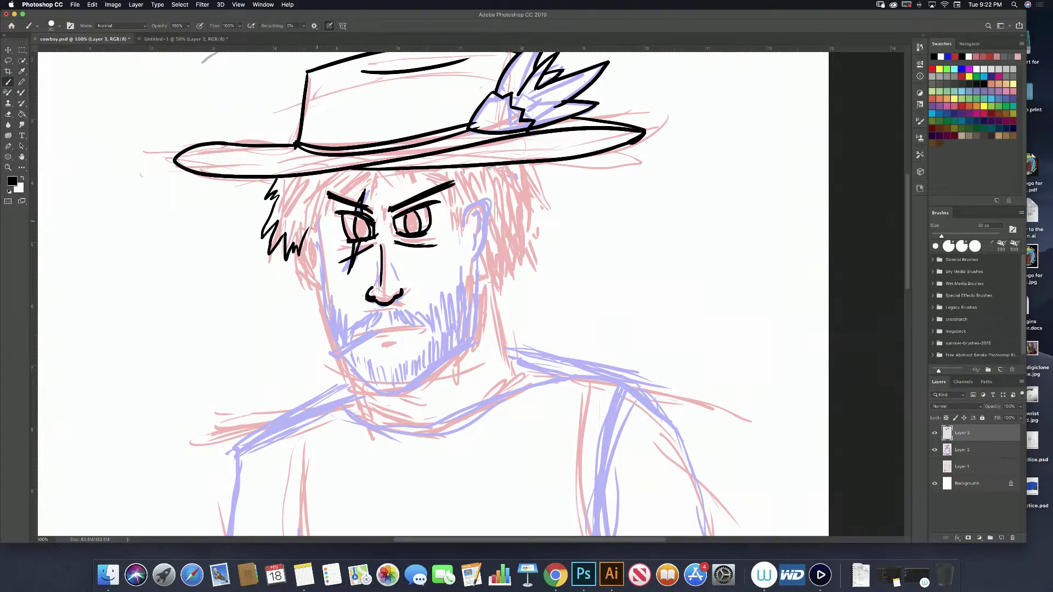
pyautogui.moveTo(310, 230); pyautogui.dragTo(327, 195)
pyautogui.moveTo(335, 192)
pyautogui.mouseDown()
pyautogui.moveTo(374, 170)
pyautogui.moveTo(340, 192)
pyautogui.moveTo(289, 177)
pyautogui.moveTo(309, 174)
pyautogui.mouseUp()
pyautogui.moveTo(278, 216); pyautogui.dragTo(337, 174)
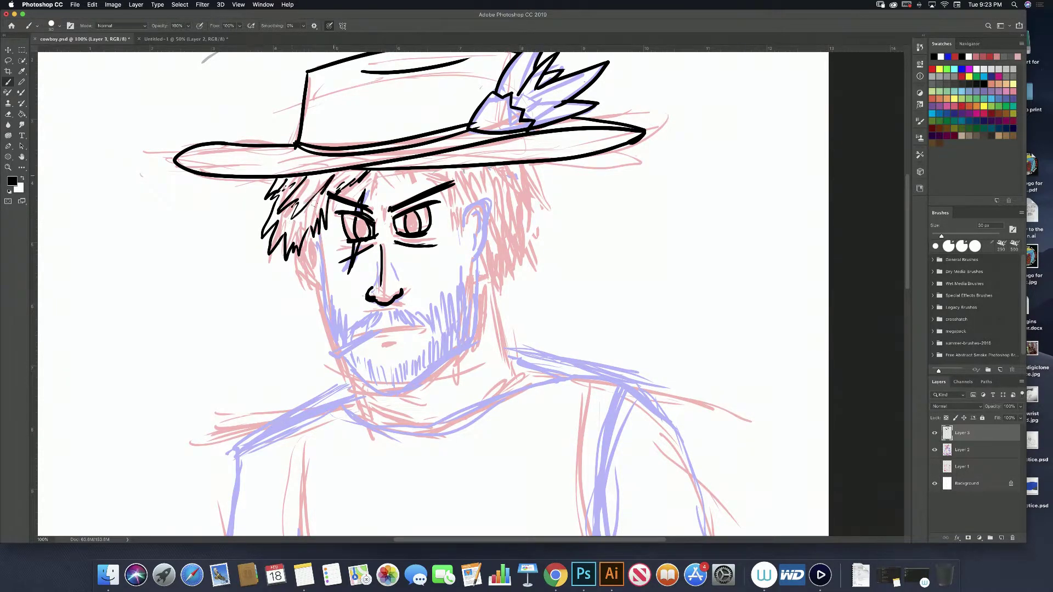
pyautogui.moveTo(311, 207); pyautogui.dragTo(322, 191)
pyautogui.moveTo(282, 231)
pyautogui.mouseDown()
pyautogui.moveTo(292, 209)
pyautogui.moveTo(306, 218)
pyautogui.moveTo(313, 176)
pyautogui.mouseUp()
pyautogui.moveTo(299, 201); pyautogui.dragTo(320, 178)
pyautogui.moveTo(311, 196); pyautogui.dragTo(326, 174)
pyautogui.moveTo(314, 199)
pyautogui.mouseDown()
pyautogui.moveTo(328, 179)
pyautogui.moveTo(362, 170)
pyautogui.mouseUp()
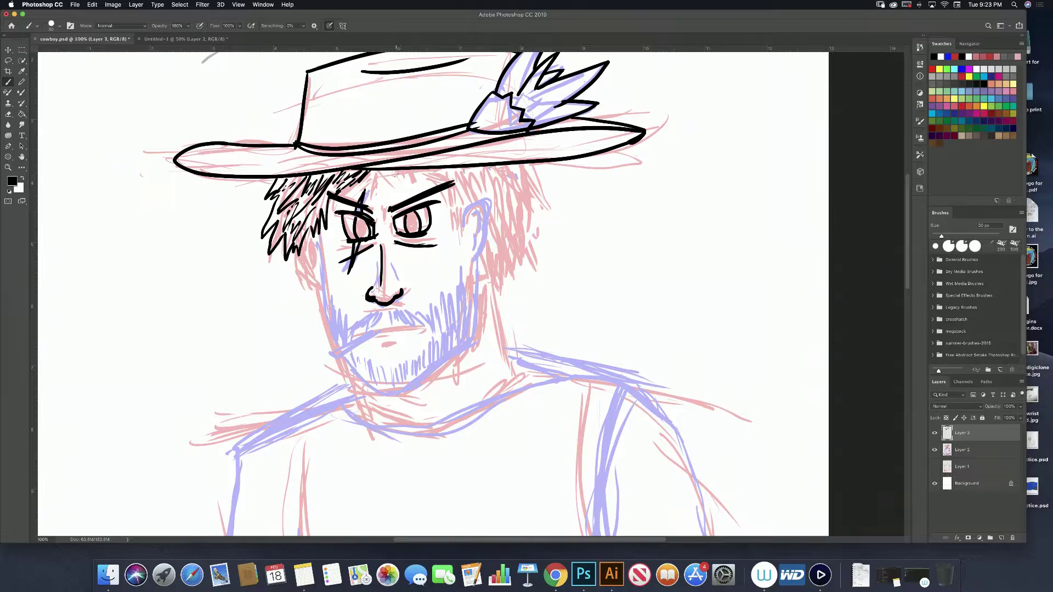
# Step: Ink a stroke above the right eyebrow, right temple hair strands, and the ear outline
pyautogui.moveTo(386, 171); pyautogui.dragTo(470, 211)
pyautogui.moveTo(447, 204)
pyautogui.mouseDown()
pyautogui.moveTo(464, 239)
pyautogui.moveTo(462, 215)
pyautogui.mouseUp()
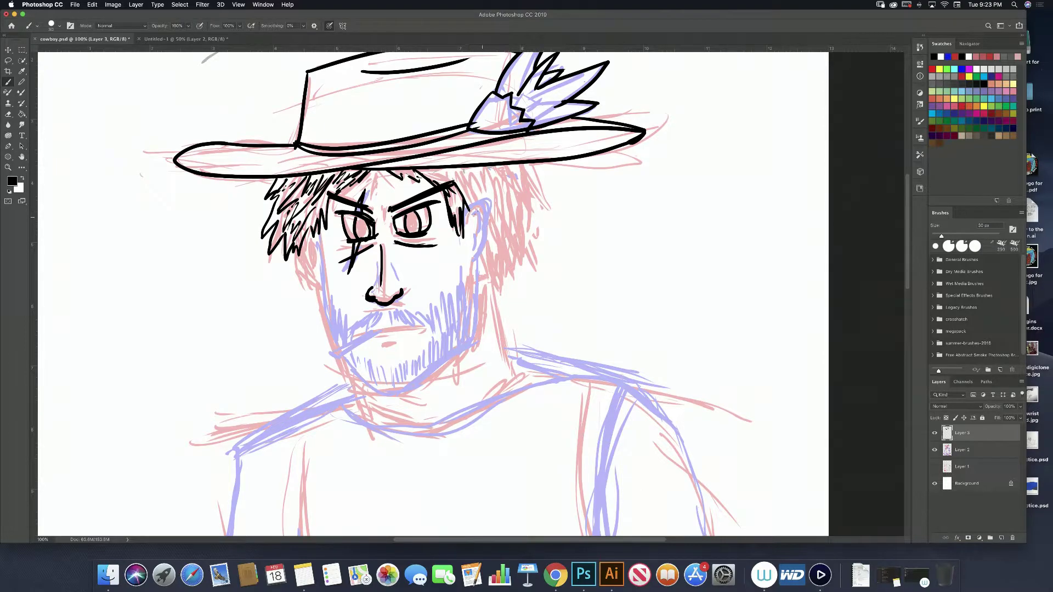
pyautogui.moveTo(470, 210)
pyautogui.mouseDown()
pyautogui.moveTo(481, 192)
pyautogui.moveTo(473, 254)
pyautogui.mouseUp()
# Step: Ink the ear's outer edge and thicken the left cheek line
pyautogui.moveTo(485, 214); pyautogui.dragTo(478, 239)
pyautogui.moveTo(304, 246); pyautogui.dragTo(315, 277)
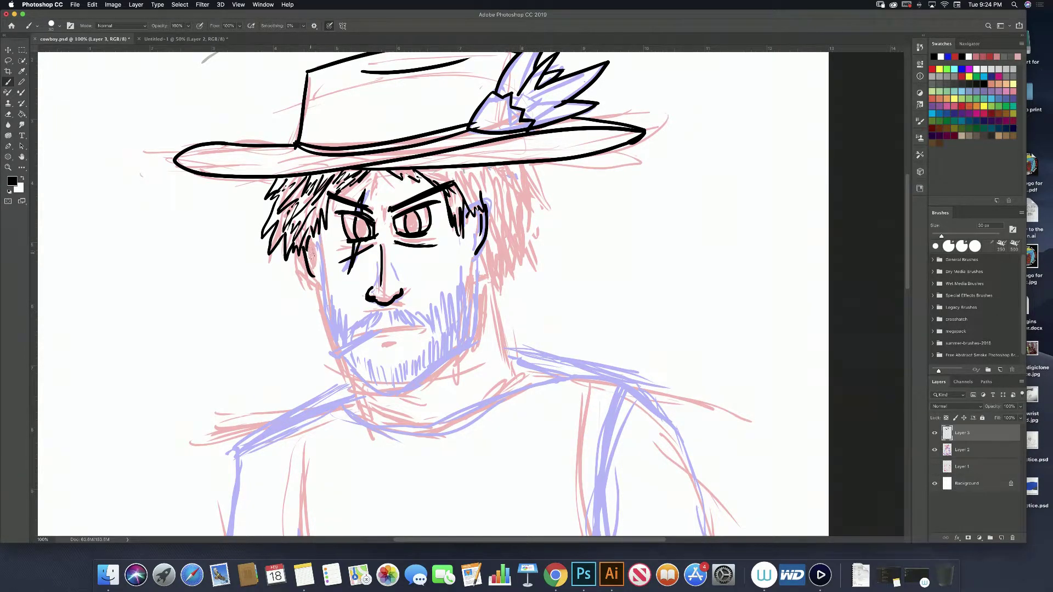
pyautogui.moveTo(306, 247); pyautogui.dragTo(315, 264)
pyautogui.moveTo(316, 257); pyautogui.dragTo(312, 264)
# Step: Outline the right hair edge and face side, then the jaw and chin curve to the neck
pyautogui.moveTo(534, 166)
pyautogui.mouseDown()
pyautogui.moveTo(547, 212)
pyautogui.moveTo(532, 198)
pyautogui.moveTo(539, 257)
pyautogui.moveTo(521, 263)
pyautogui.moveTo(515, 309)
pyautogui.moveTo(488, 280)
pyautogui.mouseUp()
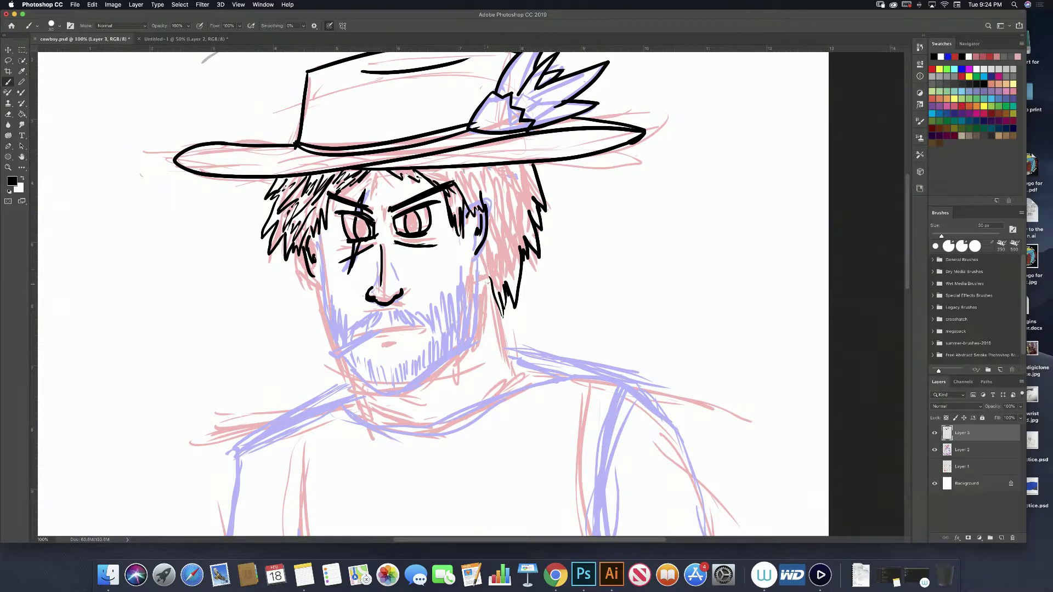
pyautogui.moveTo(487, 277); pyautogui.dragTo(506, 350)
pyautogui.moveTo(344, 362); pyautogui.dragTo(359, 410)
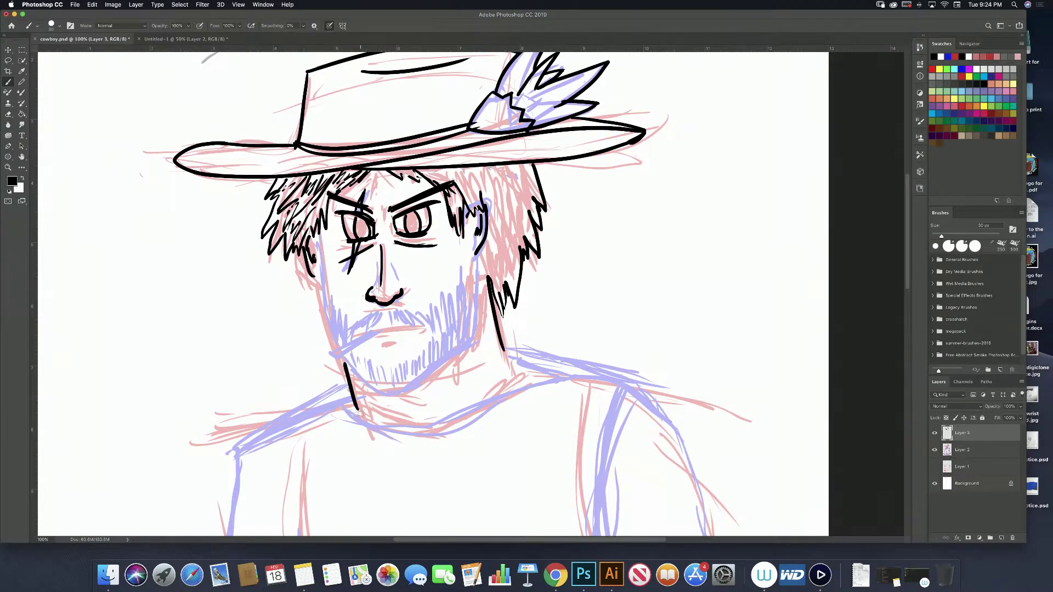
pyautogui.moveTo(356, 407)
pyautogui.mouseDown()
pyautogui.moveTo(396, 428)
pyautogui.moveTo(446, 417)
pyautogui.mouseUp()
pyautogui.moveTo(502, 348); pyautogui.dragTo(434, 411)
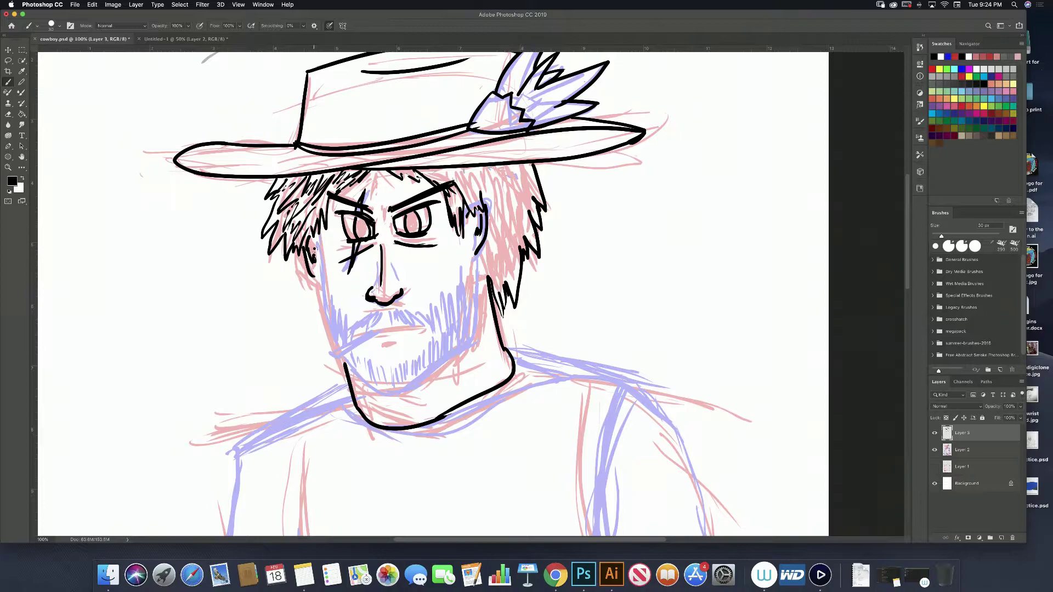
# Step: Ink the left sideburn strands and the left jawline down to the chin
pyautogui.moveTo(313, 248); pyautogui.dragTo(319, 289)
pyautogui.moveTo(294, 249); pyautogui.dragTo(320, 304)
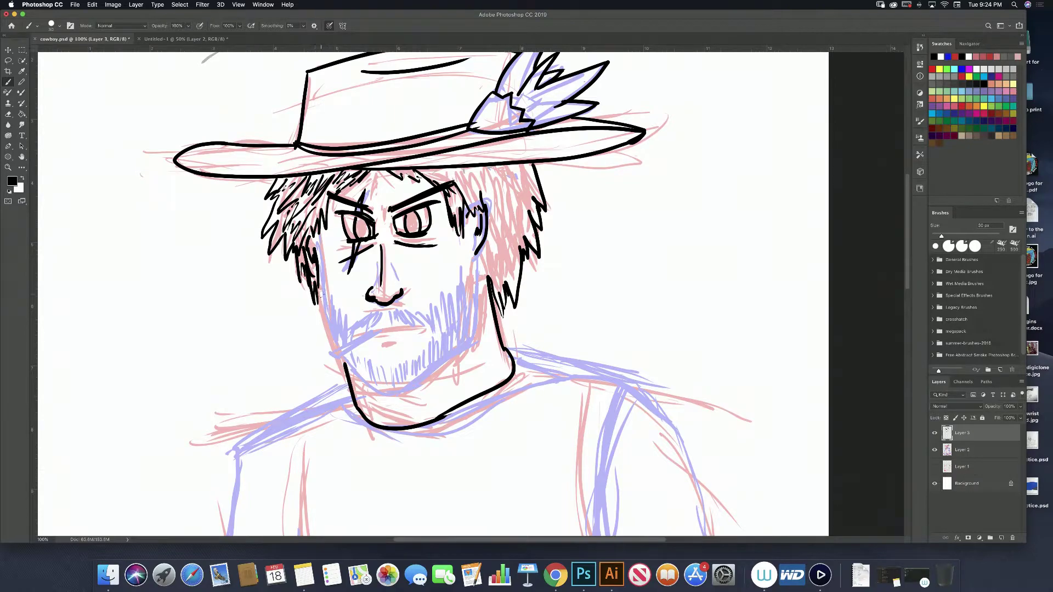
pyautogui.moveTo(322, 285)
pyautogui.mouseDown()
pyautogui.moveTo(332, 336)
pyautogui.moveTo(387, 392)
pyautogui.mouseUp()
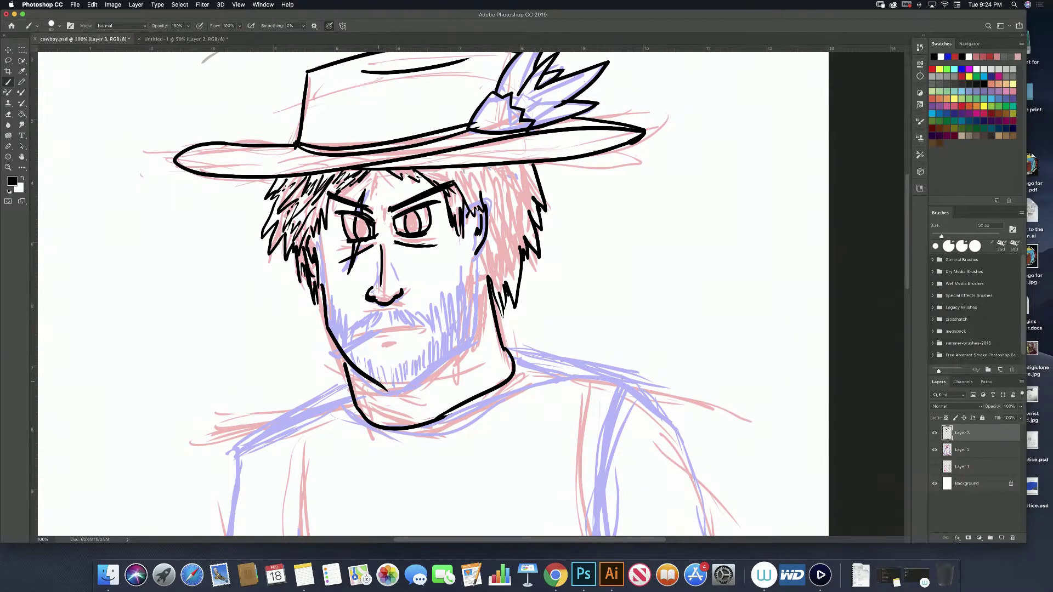
pyautogui.hotkey('ctrl', 'z')
pyautogui.hotkey('ctrl', 'z')
pyautogui.moveTo(325, 327); pyautogui.dragTo(384, 391)
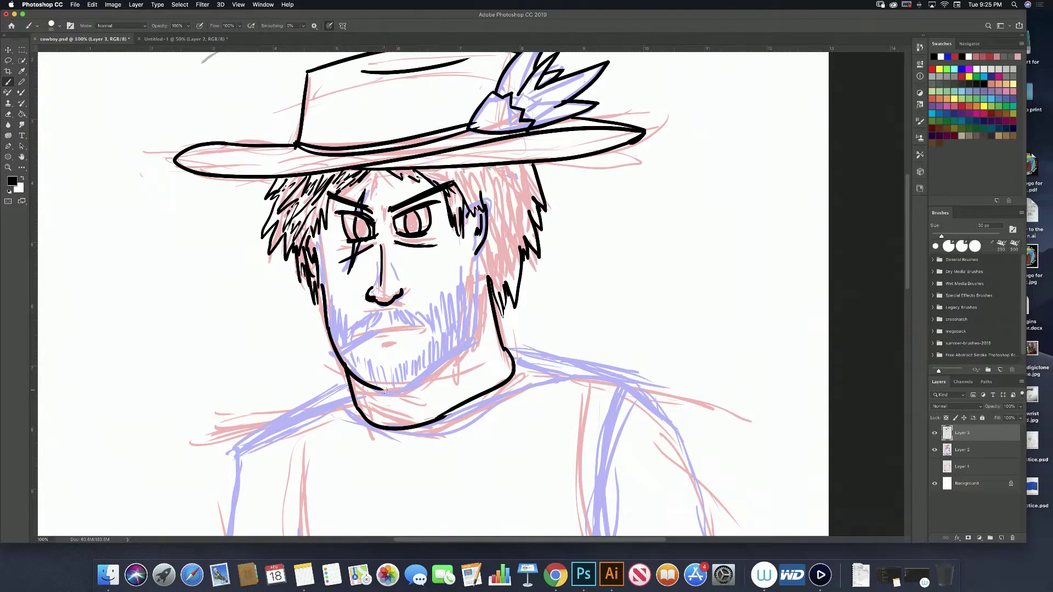
pyautogui.moveTo(383, 390); pyautogui.dragTo(406, 385)
# Step: Ink the jaw line up to the right cheek, a right cheek line, and the left cheek outline
pyautogui.moveTo(407, 386); pyautogui.dragTo(484, 334)
pyautogui.hotkey('ctrl', 'z')
pyautogui.moveTo(404, 388); pyautogui.dragTo(487, 332)
pyautogui.hotkey('ctrl', 'z')
pyautogui.moveTo(403, 387); pyautogui.dragTo(478, 338)
pyautogui.hotkey('ctrl', 'z')
pyautogui.moveTo(403, 388); pyautogui.dragTo(476, 333)
pyautogui.moveTo(475, 278); pyautogui.dragTo(472, 329)
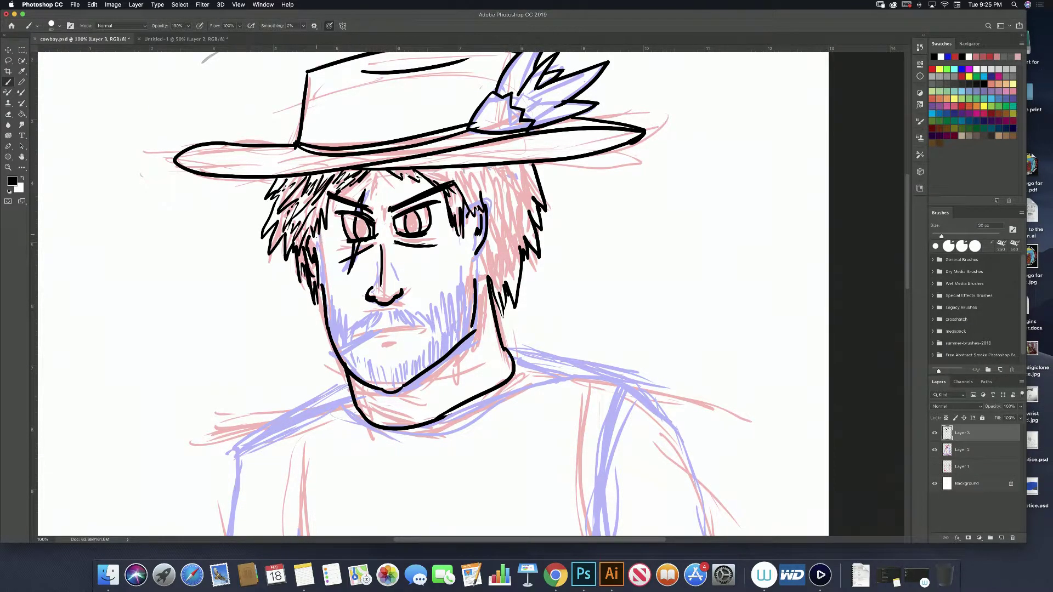
pyautogui.moveTo(316, 232)
pyautogui.mouseDown()
pyautogui.moveTo(345, 355)
pyautogui.moveTo(356, 328)
pyautogui.moveTo(416, 312)
pyautogui.mouseUp()
# Step: Hatch short black stubble across the chin, right jaw and cheek
pyautogui.moveTo(353, 358)
pyautogui.mouseDown()
pyautogui.moveTo(368, 382)
pyautogui.moveTo(405, 376)
pyautogui.mouseUp()
pyautogui.moveTo(413, 351)
pyautogui.mouseDown()
pyautogui.moveTo(415, 370)
pyautogui.moveTo(431, 362)
pyautogui.mouseUp()
pyautogui.moveTo(431, 312); pyautogui.dragTo(433, 356)
pyautogui.moveTo(437, 312)
pyautogui.mouseDown()
pyautogui.moveTo(438, 350)
pyautogui.moveTo(451, 340)
pyautogui.mouseUp()
pyautogui.moveTo(460, 293); pyautogui.dragTo(459, 328)
pyautogui.moveTo(469, 291)
pyautogui.mouseDown()
pyautogui.moveTo(467, 324)
pyautogui.moveTo(439, 316)
pyautogui.moveTo(469, 296)
pyautogui.mouseUp()
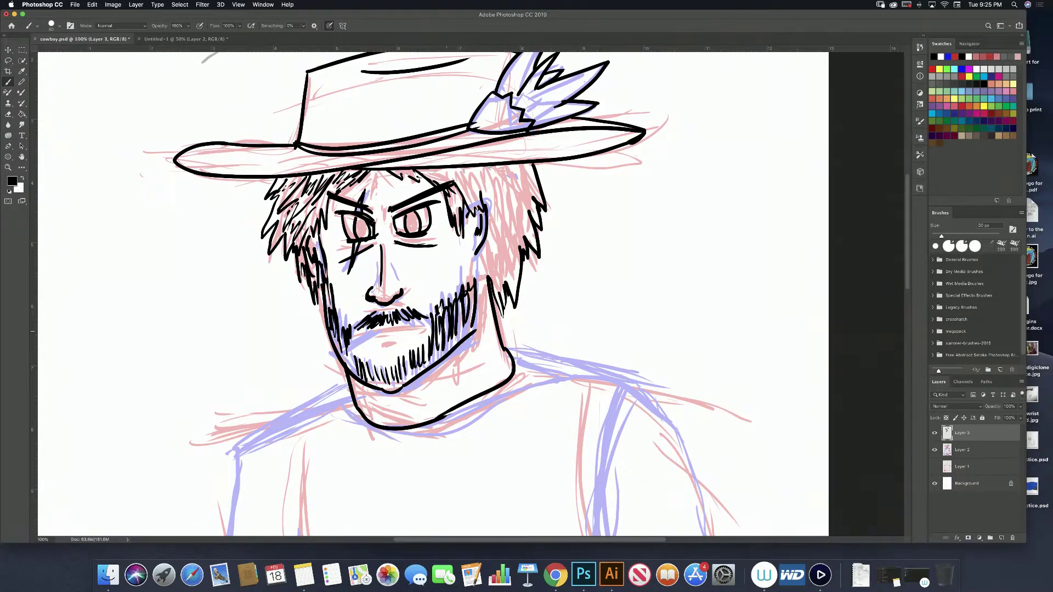
pyautogui.moveTo(436, 359); pyautogui.dragTo(473, 308)
pyautogui.moveTo(407, 384)
pyautogui.mouseDown()
pyautogui.moveTo(411, 359)
pyautogui.moveTo(433, 352)
pyautogui.mouseUp()
pyautogui.moveTo(393, 389); pyautogui.dragTo(367, 371)
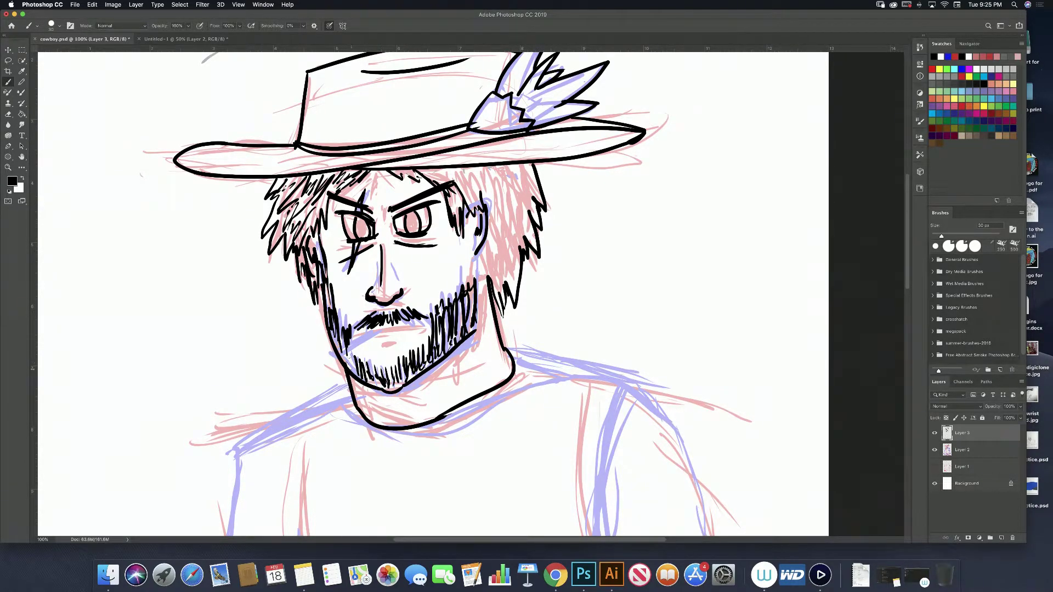
# Step: Draw a cigarette from the mouth corner with curling smoke beside its tip
pyautogui.moveTo(373, 329)
pyautogui.mouseDown()
pyautogui.moveTo(321, 361)
pyautogui.moveTo(340, 364)
pyautogui.moveTo(377, 334)
pyautogui.moveTo(420, 327)
pyautogui.moveTo(399, 343)
pyautogui.mouseUp()
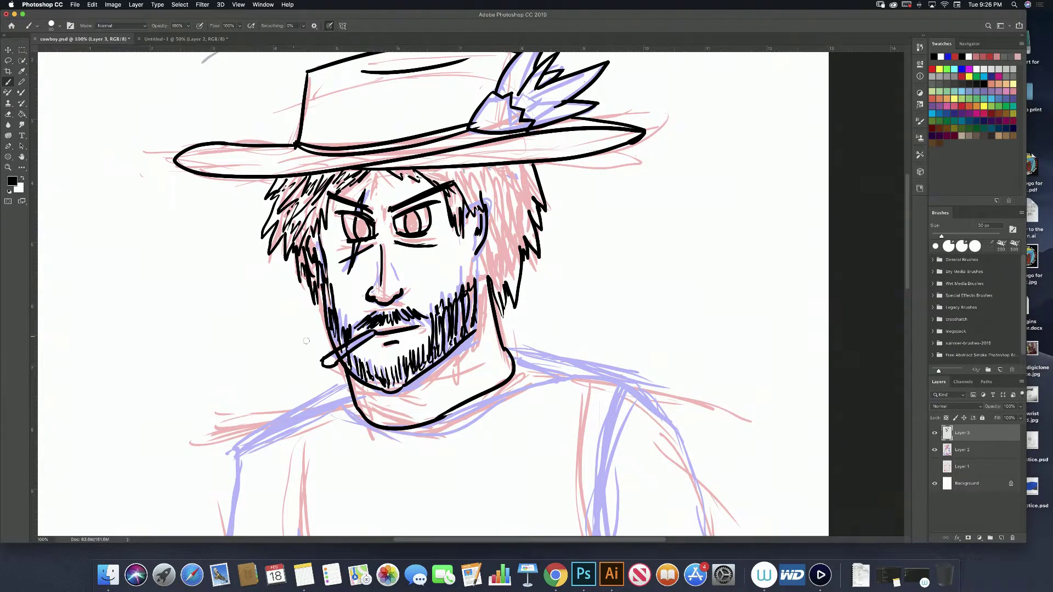
pyautogui.moveTo(331, 359); pyautogui.dragTo(326, 364)
pyautogui.moveTo(315, 361); pyautogui.dragTo(285, 310)
pyautogui.moveTo(303, 349); pyautogui.dragTo(294, 289)
pyautogui.moveTo(307, 348); pyautogui.dragTo(314, 329)
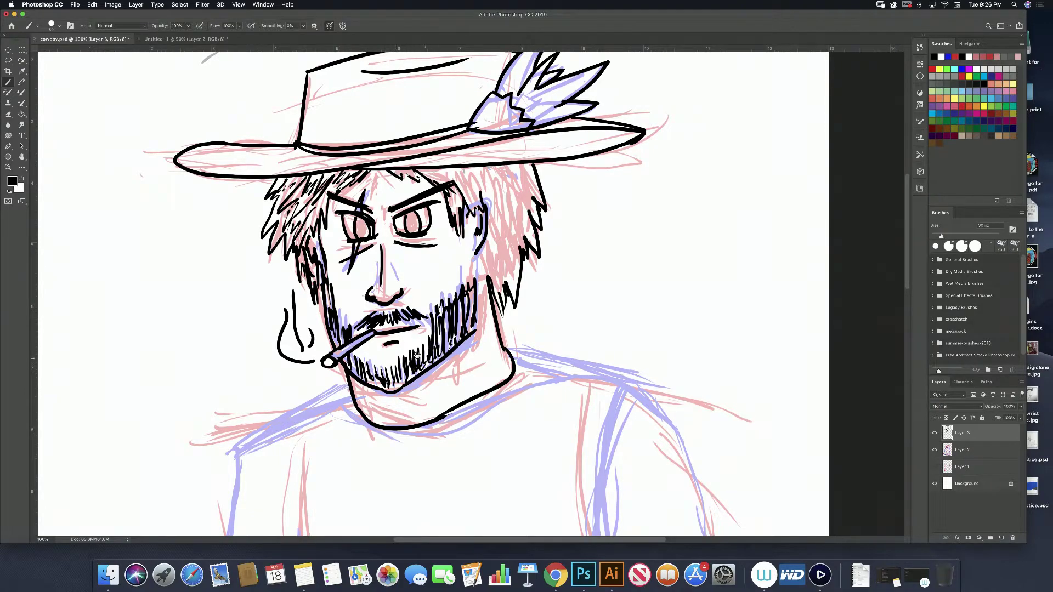
# Step: Toggle Layer 2's sketch lines off and on to check the inks, then reframe hat and face
pyautogui.hscroll(3, 416, 356)
pyautogui.scroll(-2, 416, 355)
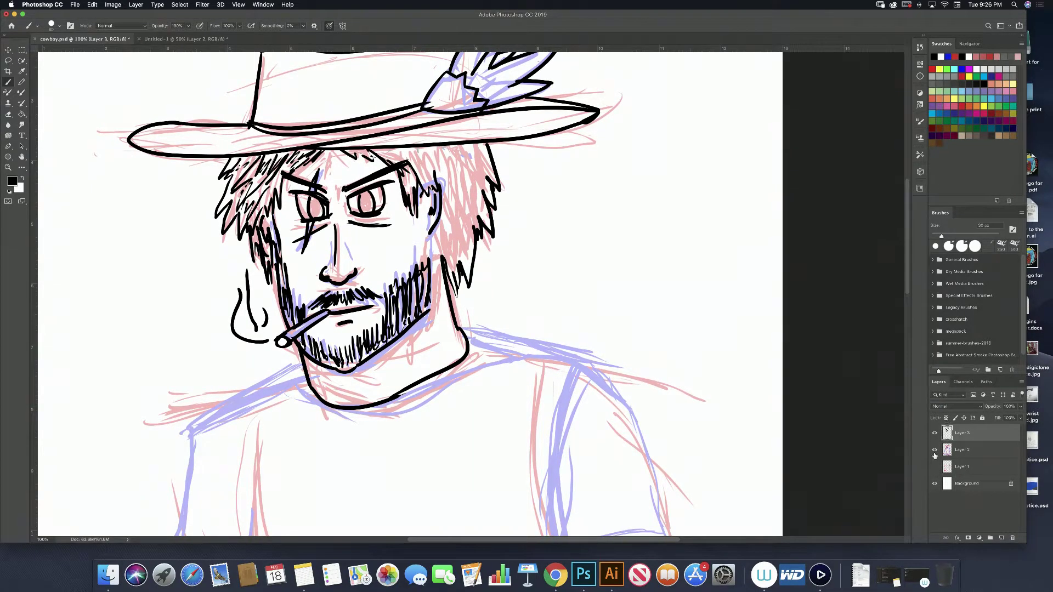
pyautogui.click(934, 450)
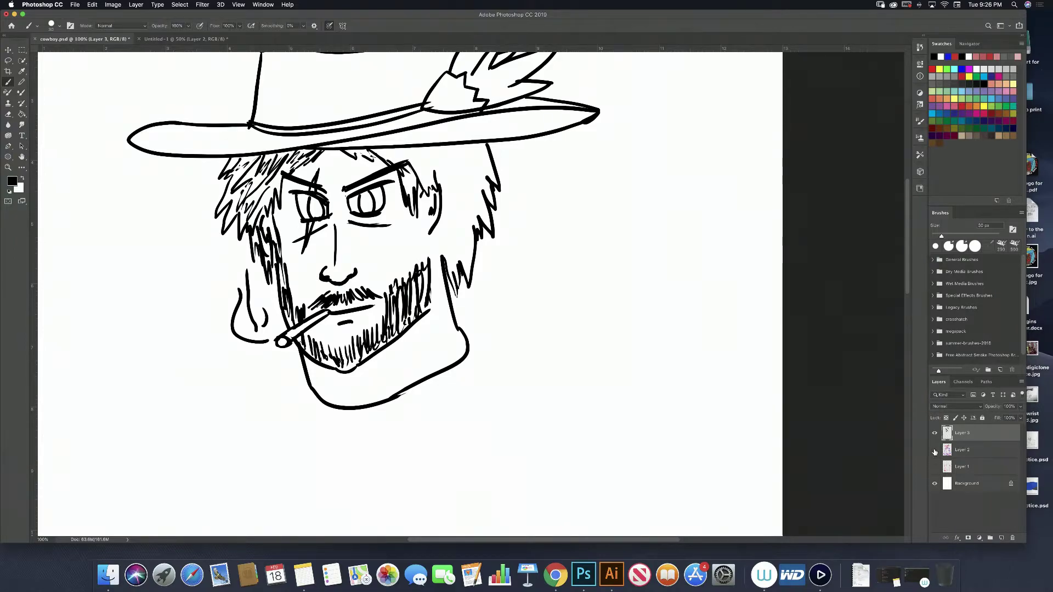
pyautogui.click(934, 450)
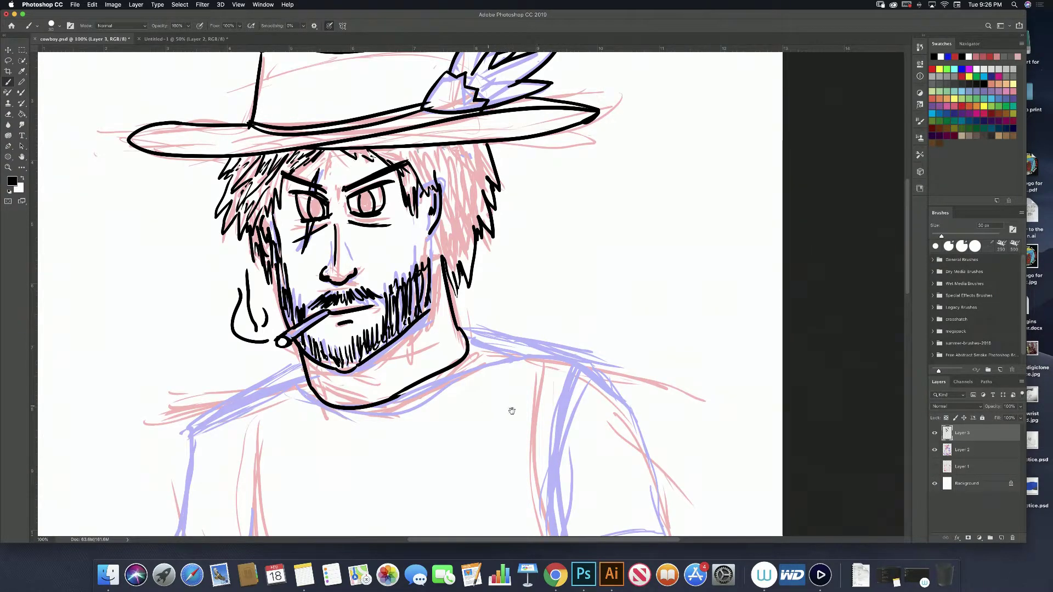
pyautogui.moveTo(511, 410); pyautogui.dragTo(581, 435)
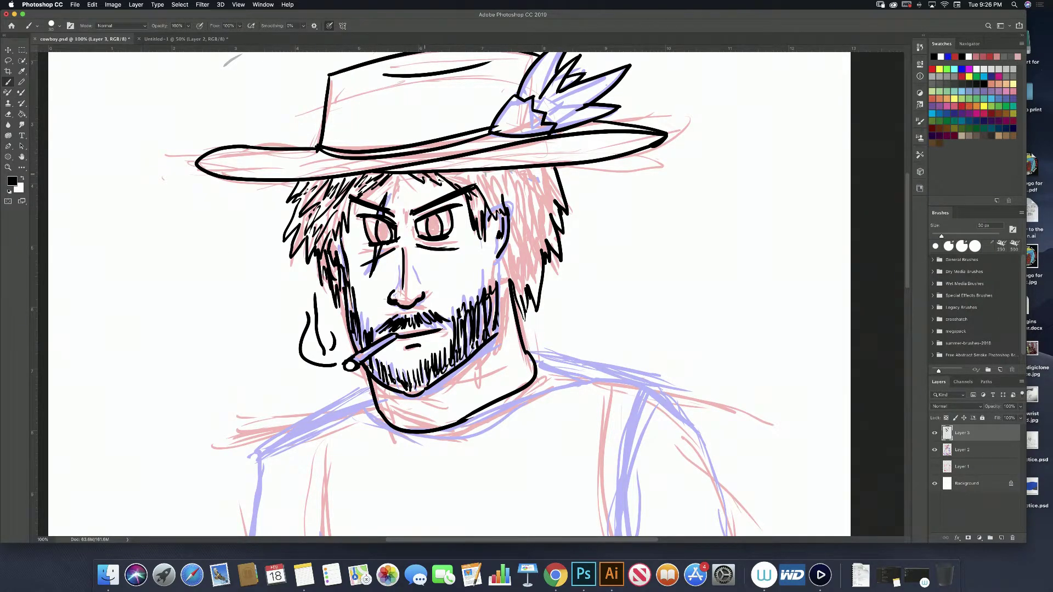
# Step: Brush black hair strands down the right side and a long line along the right face
pyautogui.moveTo(451, 174)
pyautogui.mouseDown()
pyautogui.moveTo(470, 184)
pyautogui.moveTo(480, 173)
pyautogui.moveTo(486, 213)
pyautogui.moveTo(491, 196)
pyautogui.moveTo(521, 188)
pyautogui.moveTo(518, 238)
pyautogui.mouseUp()
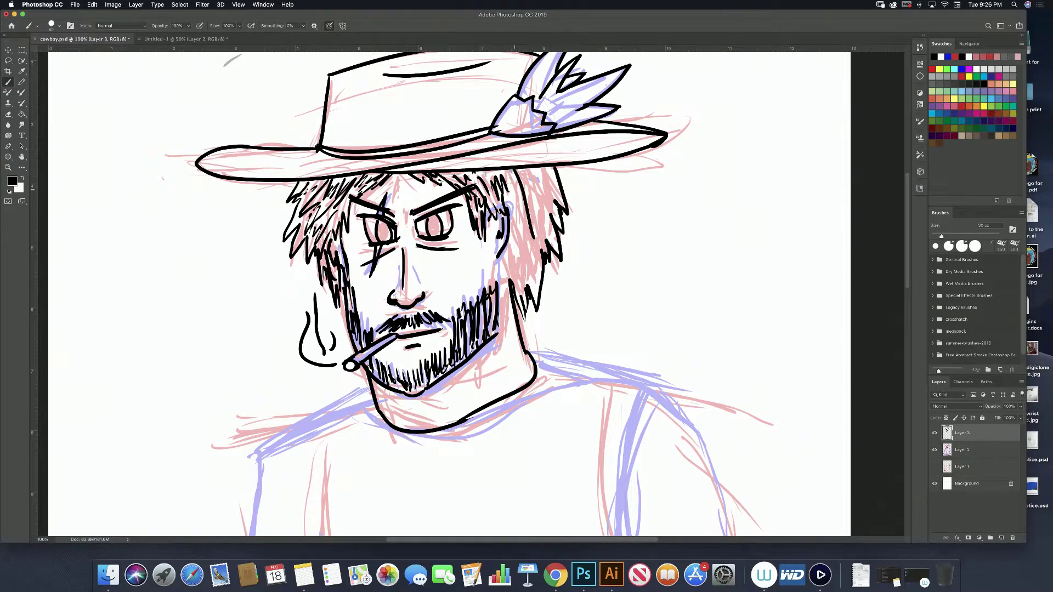
pyautogui.moveTo(520, 181); pyautogui.dragTo(502, 283)
pyautogui.moveTo(524, 240)
pyautogui.mouseDown()
pyautogui.moveTo(514, 276)
pyautogui.moveTo(521, 270)
pyautogui.mouseUp()
pyautogui.moveTo(536, 222); pyautogui.dragTo(522, 282)
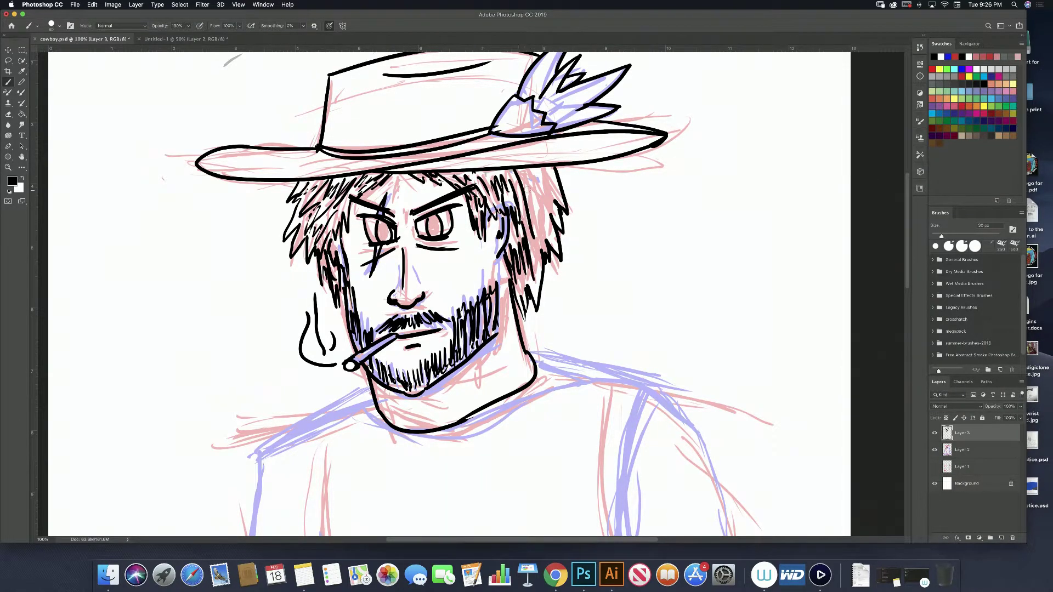
pyautogui.moveTo(540, 174)
pyautogui.mouseDown()
pyautogui.moveTo(521, 230)
pyautogui.moveTo(535, 213)
pyautogui.mouseUp()
pyautogui.moveTo(553, 172); pyautogui.dragTo(533, 266)
pyautogui.moveTo(542, 258); pyautogui.dragTo(530, 296)
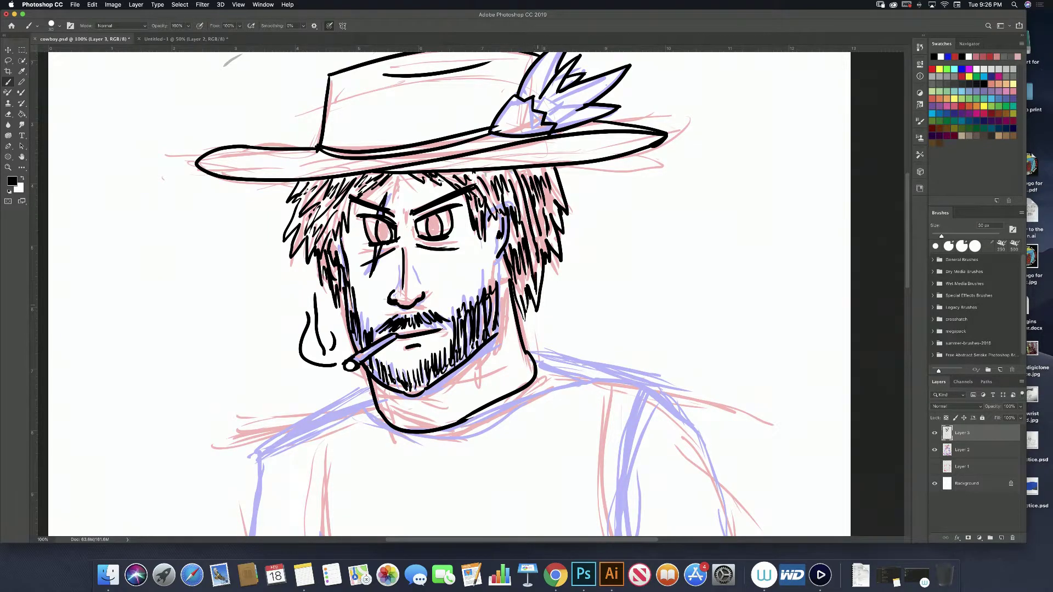
pyautogui.moveTo(518, 192); pyautogui.dragTo(507, 213)
pyautogui.moveTo(480, 238)
pyautogui.mouseDown()
pyautogui.moveTo(489, 295)
pyautogui.moveTo(498, 289)
pyautogui.moveTo(486, 252)
pyautogui.moveTo(495, 274)
pyautogui.mouseUp()
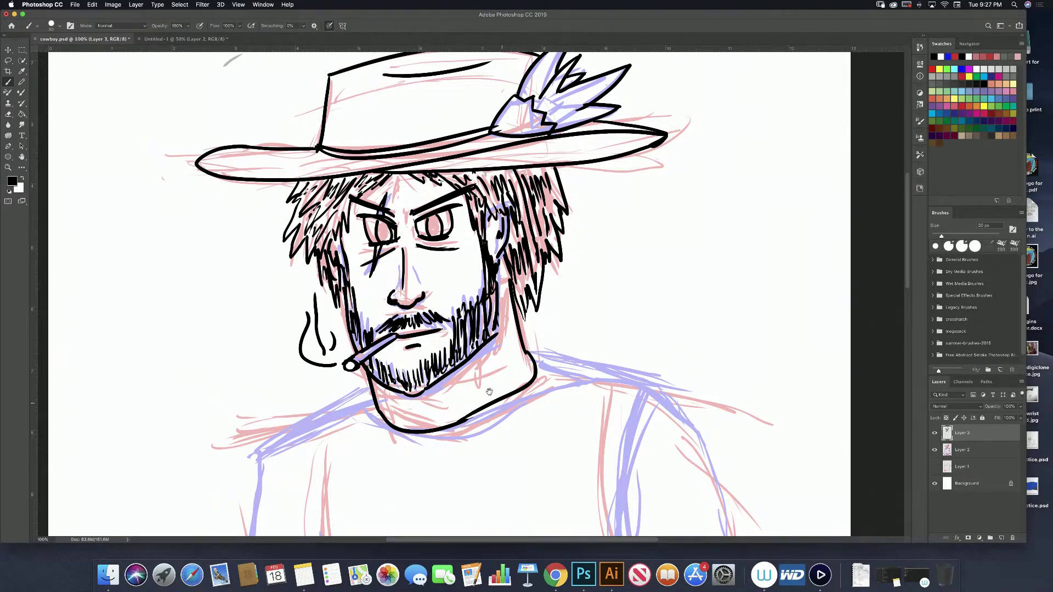
pyautogui.scroll(-5, 444, 421)
pyautogui.hscroll(5, 444, 421)
pyautogui.moveTo(481, 373); pyautogui.dragTo(516, 399)
pyautogui.press('super+r')
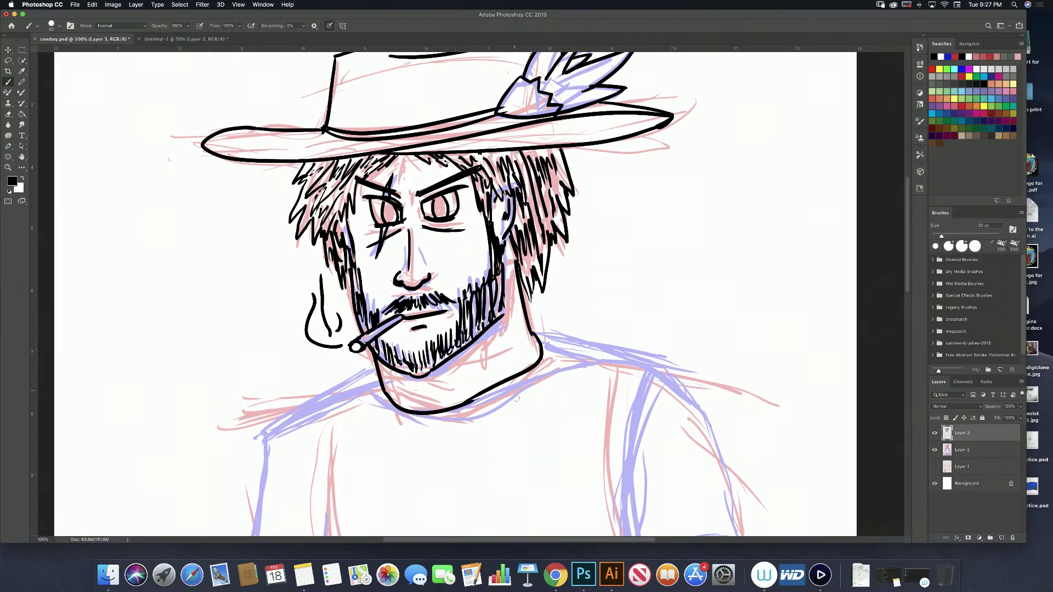
pyautogui.hscroll(-2, 477, 274)
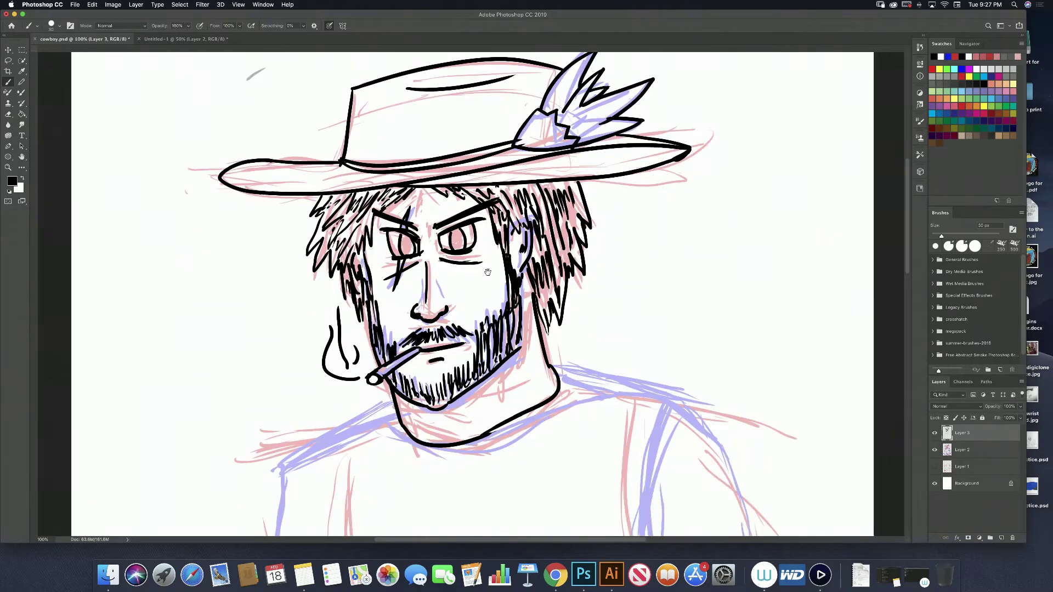
pyautogui.scroll(-3, 449, 219)
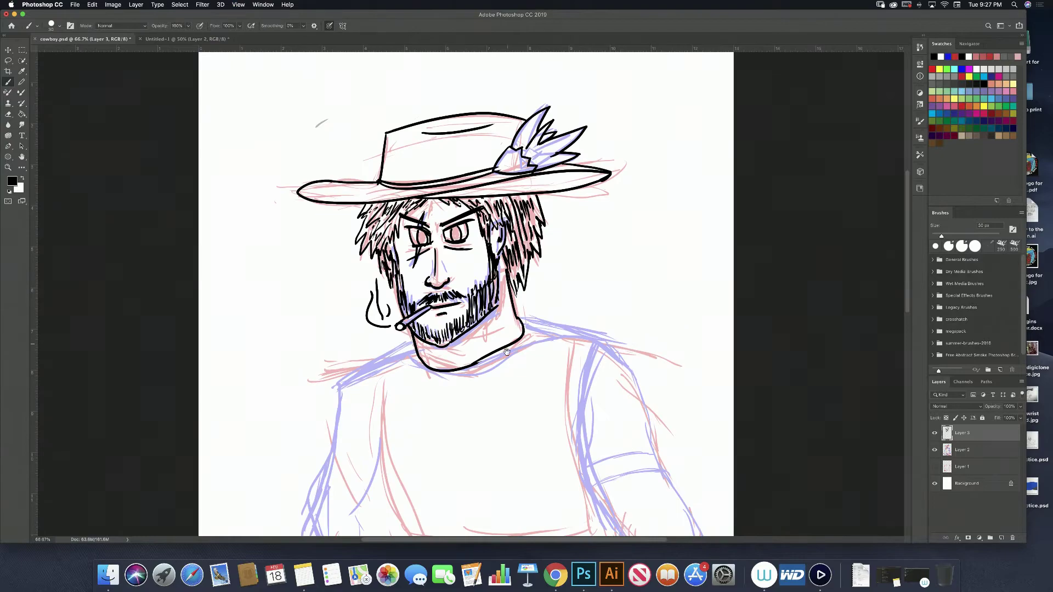
pyautogui.scroll(-5, 449, 219)
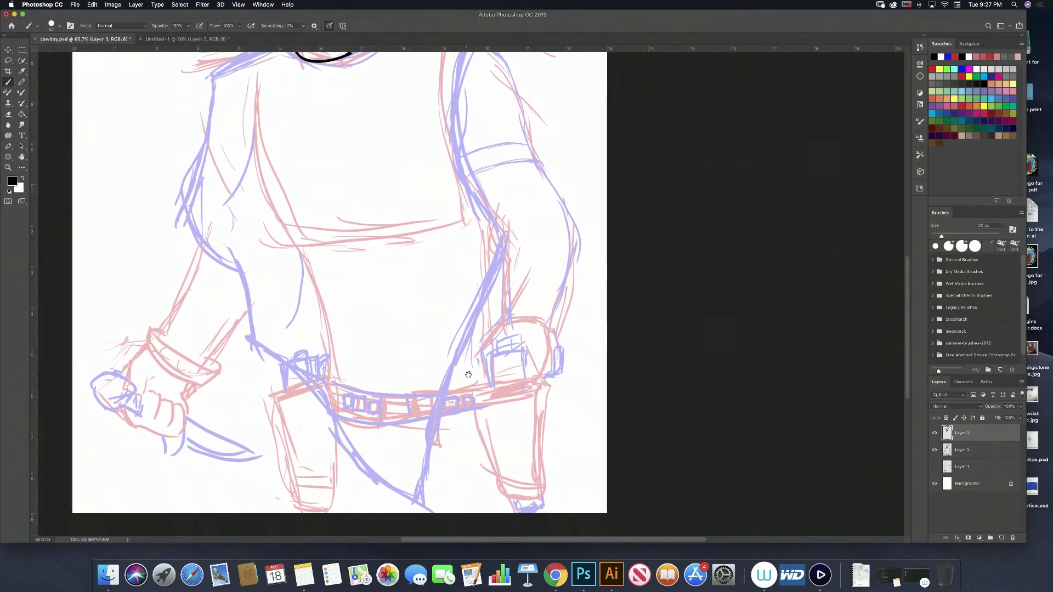
pyautogui.scroll(2, 472, 351)
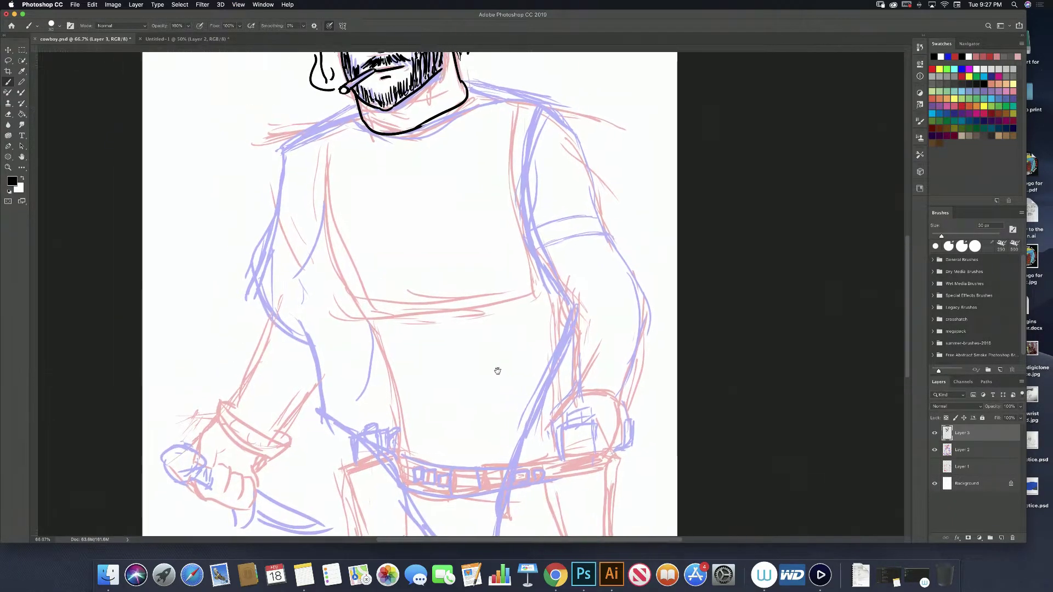
pyautogui.scroll(-3, 495, 358)
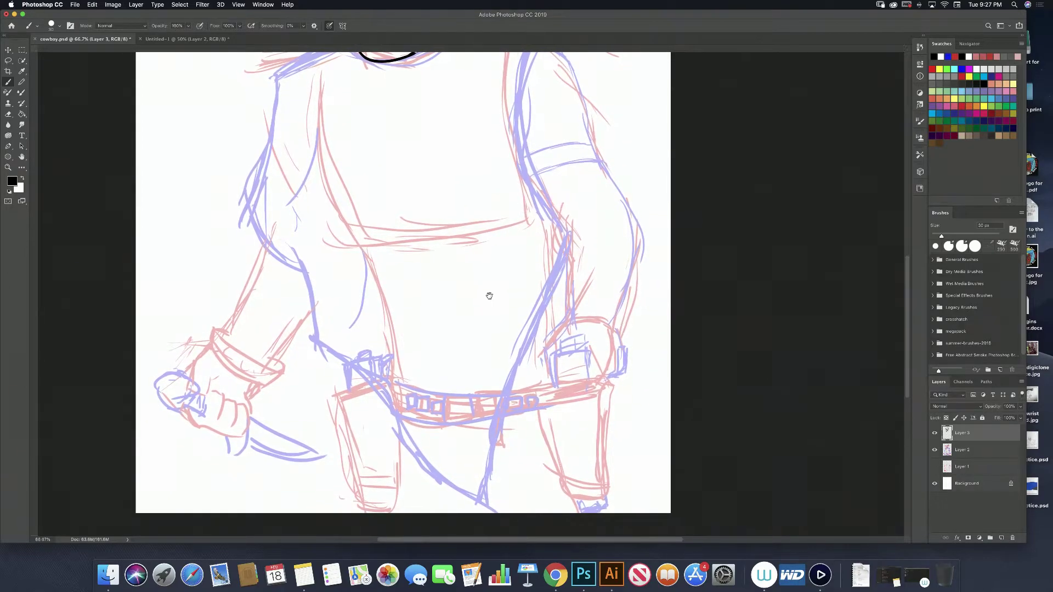
pyautogui.scroll(3, 492, 391)
pyautogui.scroll(4, 490, 384)
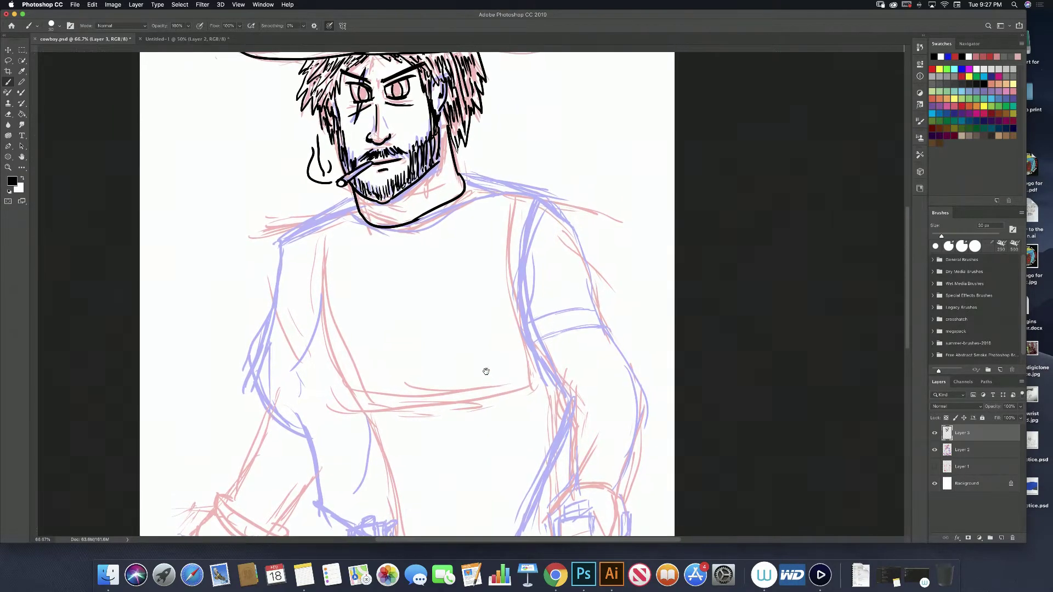
pyautogui.scroll(2, 486, 361)
pyautogui.press('super+r')
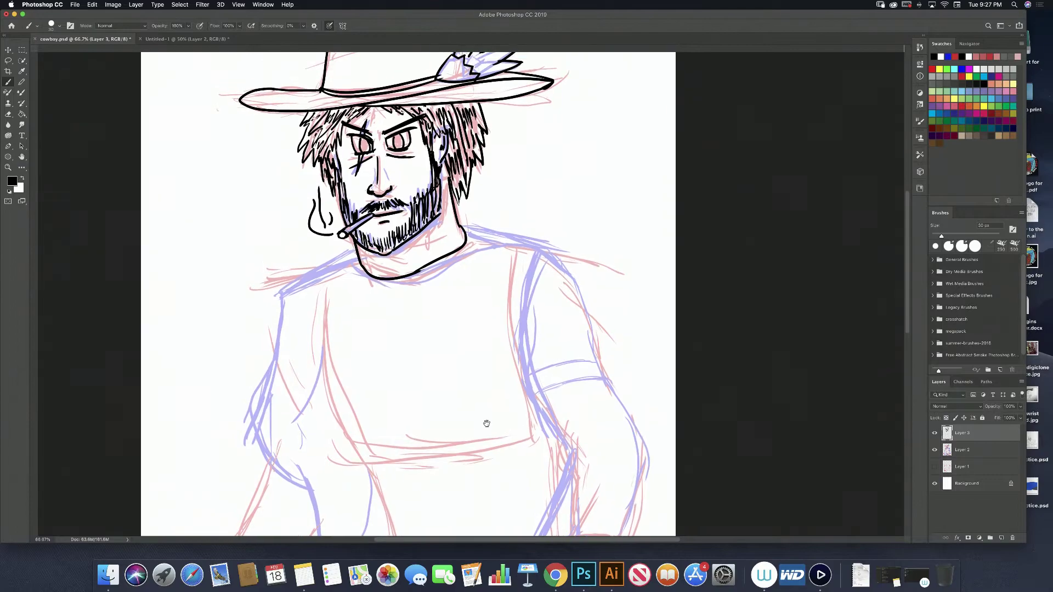
# Step: Ink the shoulder line from below the chin out to the shoulder
pyautogui.moveTo(483, 339); pyautogui.dragTo(469, 354)
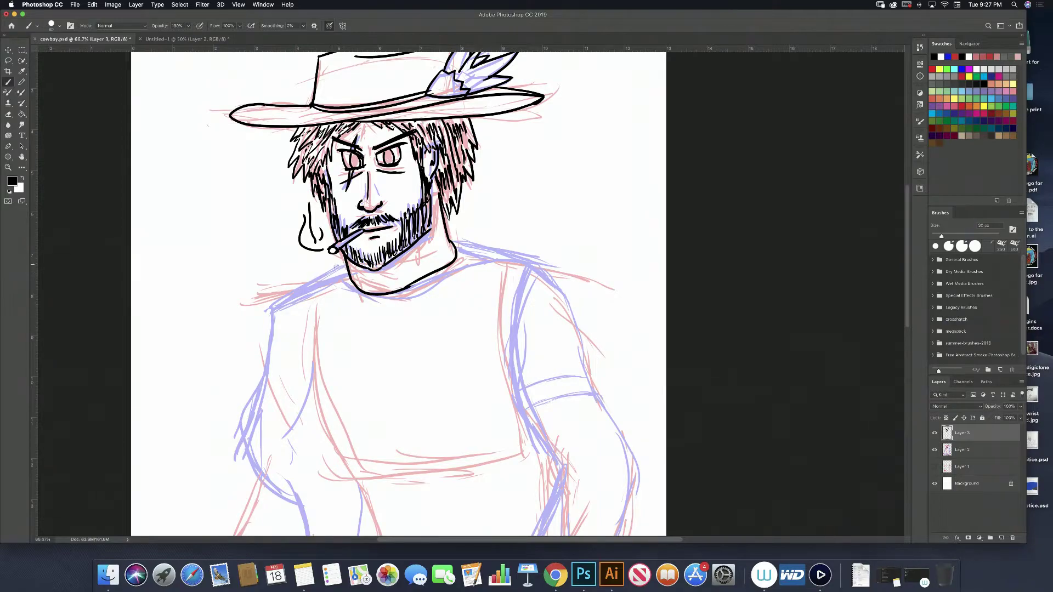
pyautogui.moveTo(344, 265); pyautogui.dragTo(281, 309)
pyautogui.press('super+z')
pyautogui.moveTo(346, 262); pyautogui.dragTo(269, 316)
pyautogui.press('super+z')
pyautogui.moveTo(345, 262); pyautogui.dragTo(266, 317)
# Step: Ink the outer arm curve and its lower edge down toward the elbow
pyautogui.scroll(-5, 309, 337)
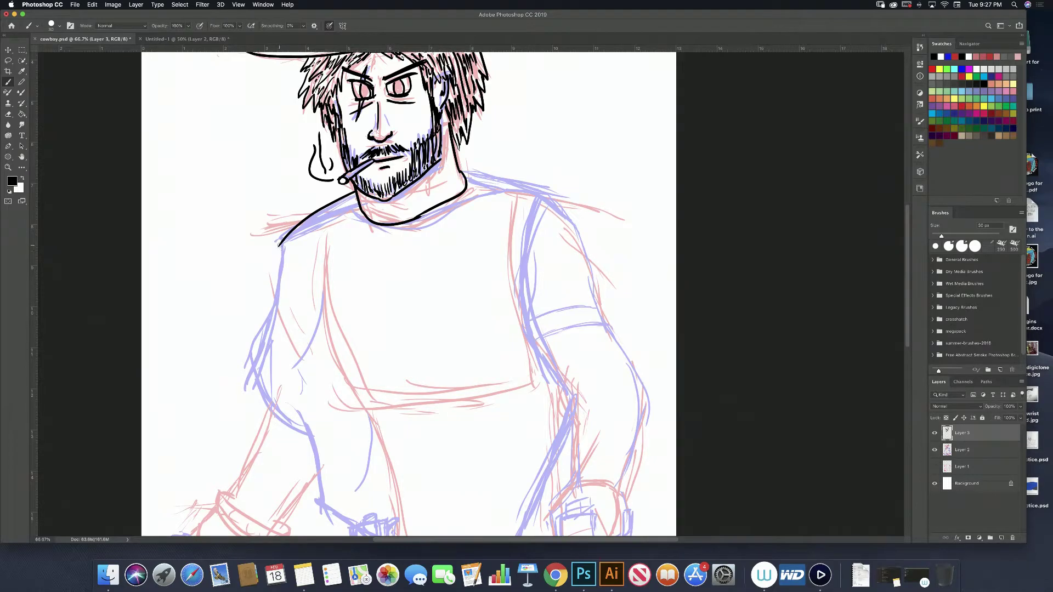
pyautogui.moveTo(281, 245); pyautogui.dragTo(249, 359)
pyautogui.moveTo(275, 305); pyautogui.dragTo(244, 382)
pyautogui.scroll(-3, 282, 408)
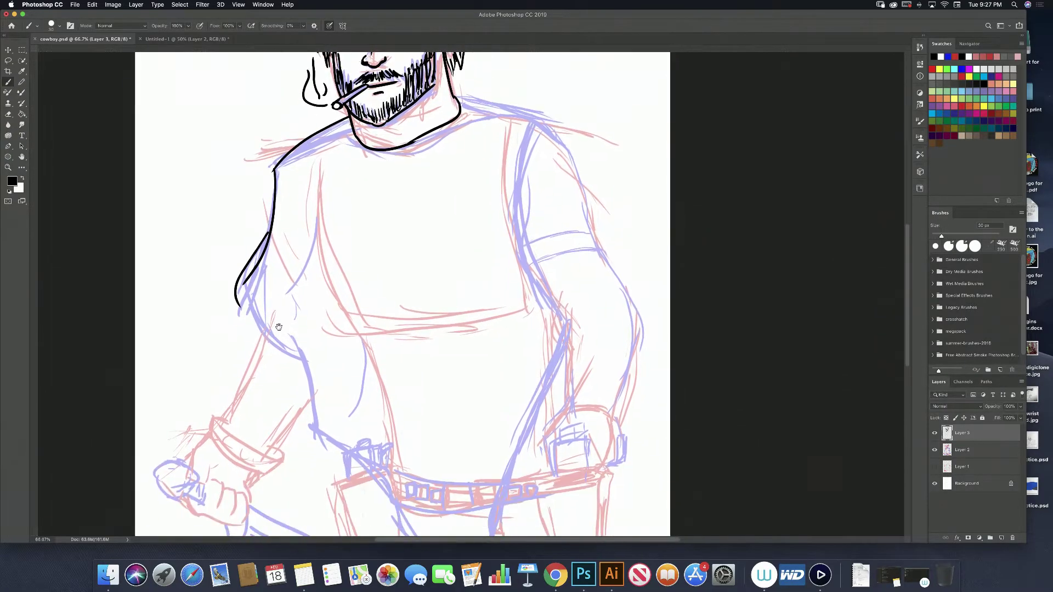
pyautogui.moveTo(242, 304); pyautogui.dragTo(309, 362)
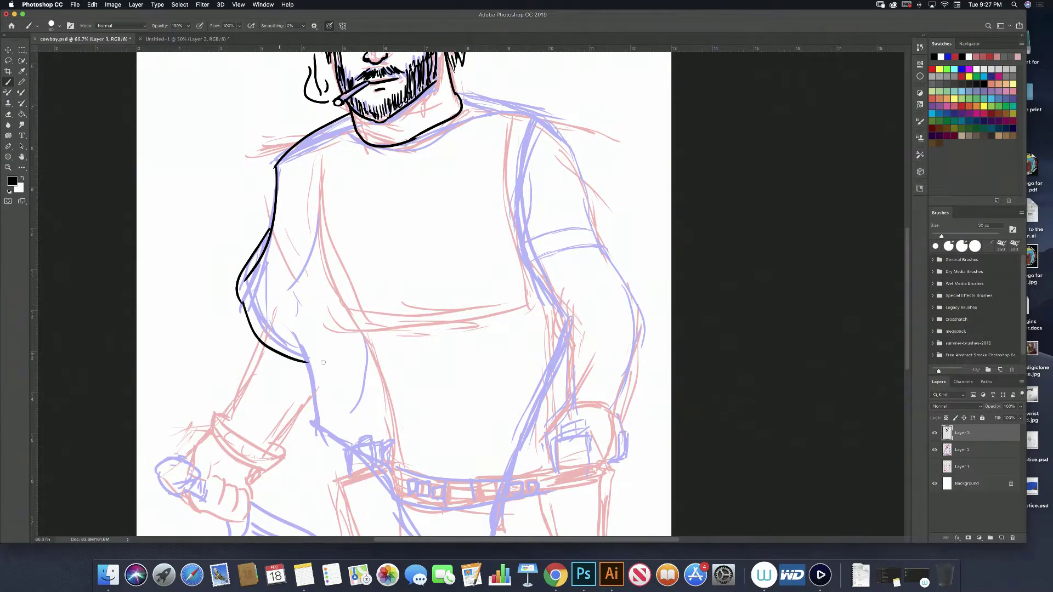
pyautogui.moveTo(332, 413); pyautogui.dragTo(271, 393)
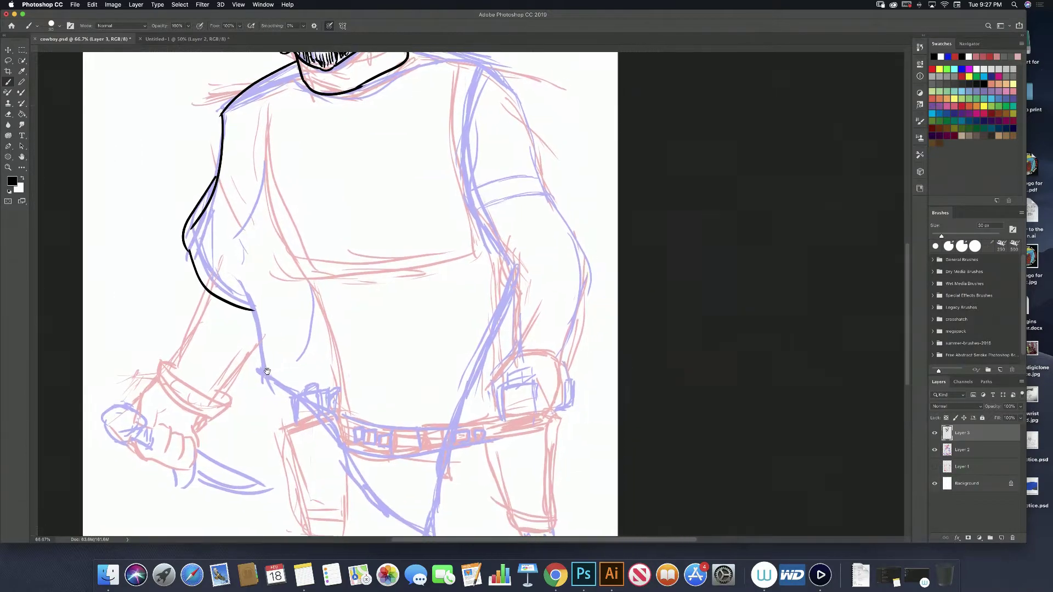
pyautogui.press('super+r')
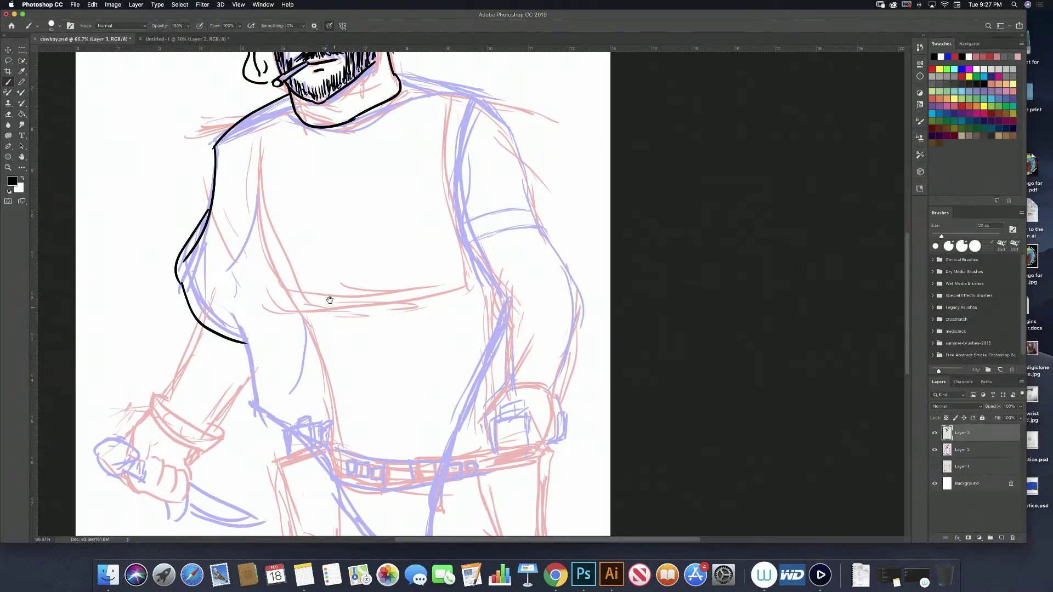
pyautogui.moveTo(308, 298)
pyautogui.mouseDown()
pyautogui.moveTo(245, 305)
pyautogui.moveTo(261, 275)
pyautogui.moveTo(298, 253)
pyautogui.moveTo(312, 259)
pyautogui.mouseUp()
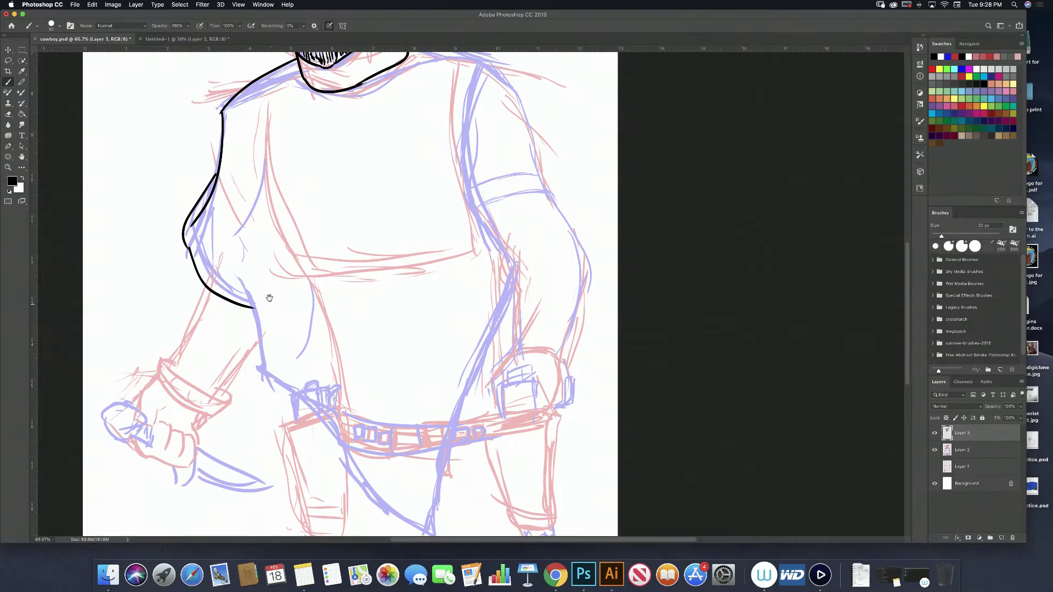
pyautogui.moveTo(276, 303); pyautogui.dragTo(359, 264)
pyautogui.press('super+r')
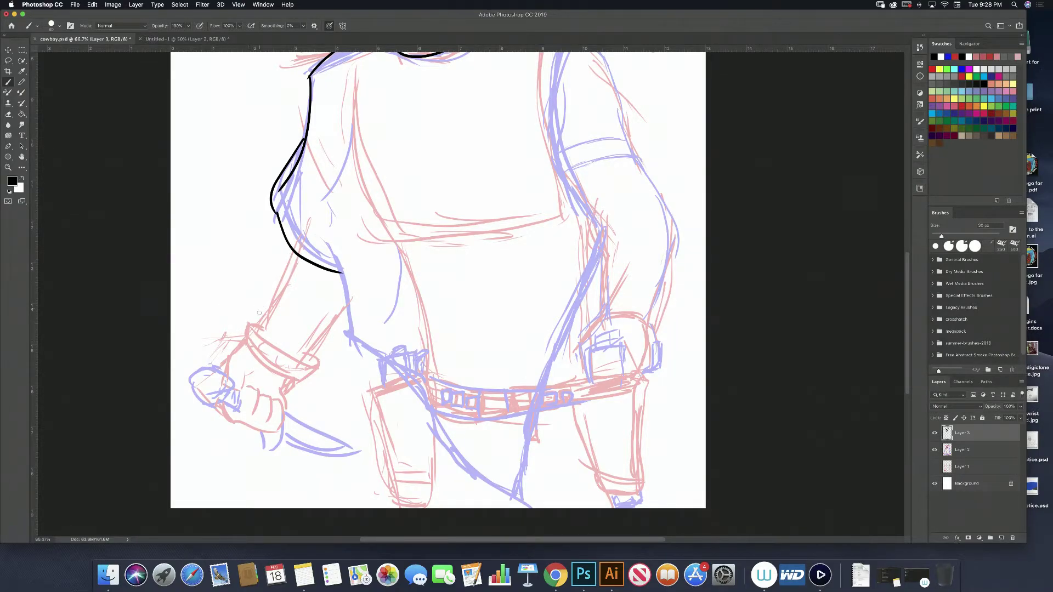
# Step: Ink the sleeve cuff's top, inner and lower curves above the knife hand
pyautogui.moveTo(261, 319)
pyautogui.mouseDown()
pyautogui.moveTo(242, 323)
pyautogui.moveTo(245, 345)
pyautogui.moveTo(301, 379)
pyautogui.moveTo(320, 372)
pyautogui.mouseUp()
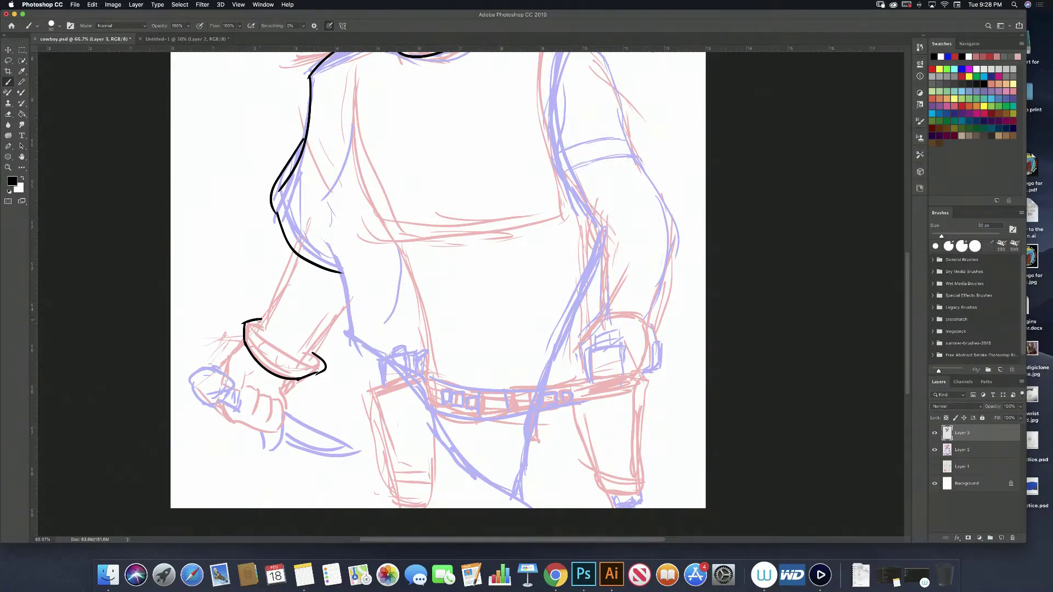
pyautogui.moveTo(261, 319); pyautogui.dragTo(303, 347)
pyautogui.hotkey('ctrl', 'z')
pyautogui.moveTo(263, 319); pyautogui.dragTo(324, 357)
pyautogui.moveTo(245, 323); pyautogui.dragTo(323, 364)
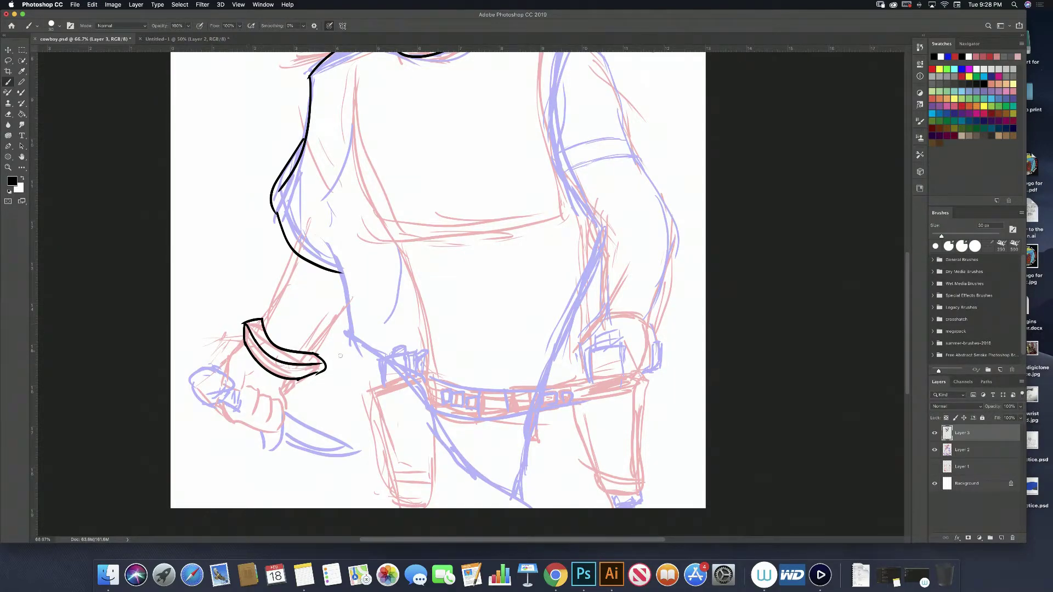
# Step: Outline the hand's left edge beneath the cuff, undoing a stray bottom line
pyautogui.moveTo(264, 383); pyautogui.dragTo(305, 356)
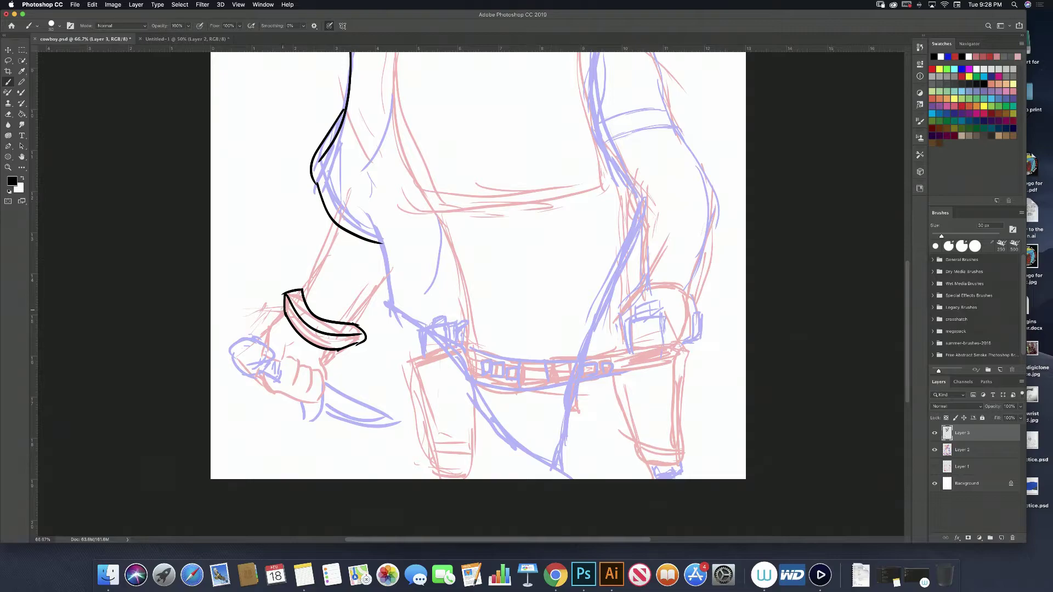
pyautogui.moveTo(285, 309)
pyautogui.mouseDown()
pyautogui.moveTo(257, 328)
pyautogui.moveTo(257, 344)
pyautogui.mouseUp()
pyautogui.moveTo(256, 376)
pyautogui.mouseDown()
pyautogui.moveTo(269, 399)
pyautogui.moveTo(321, 405)
pyautogui.moveTo(316, 365)
pyautogui.mouseUp()
pyautogui.hotkey('ctrl', 'z')
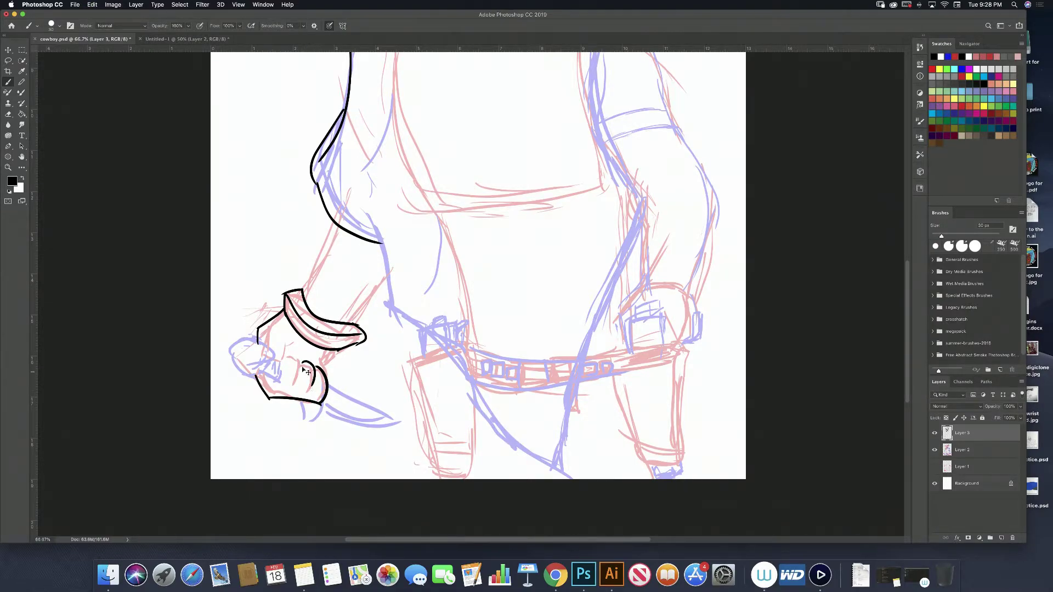
# Step: Ink the curled finger lines inside the fist
pyautogui.moveTo(297, 363); pyautogui.dragTo(313, 391)
pyautogui.moveTo(288, 357)
pyautogui.mouseDown()
pyautogui.moveTo(307, 384)
pyautogui.moveTo(299, 394)
pyautogui.mouseUp()
pyautogui.hotkey('ctrl', 'z')
pyautogui.hotkey('ctrl', 'z')
pyautogui.click(289, 350)
pyautogui.moveTo(290, 351); pyautogui.dragTo(296, 384)
pyautogui.moveTo(274, 352)
pyautogui.mouseDown()
pyautogui.moveTo(287, 334)
pyautogui.moveTo(298, 342)
pyautogui.mouseUp()
pyautogui.hotkey('ctrl', 'z')
pyautogui.moveTo(276, 354)
pyautogui.mouseDown()
pyautogui.moveTo(256, 375)
pyautogui.moveTo(237, 355)
pyautogui.moveTo(251, 340)
pyautogui.mouseUp()
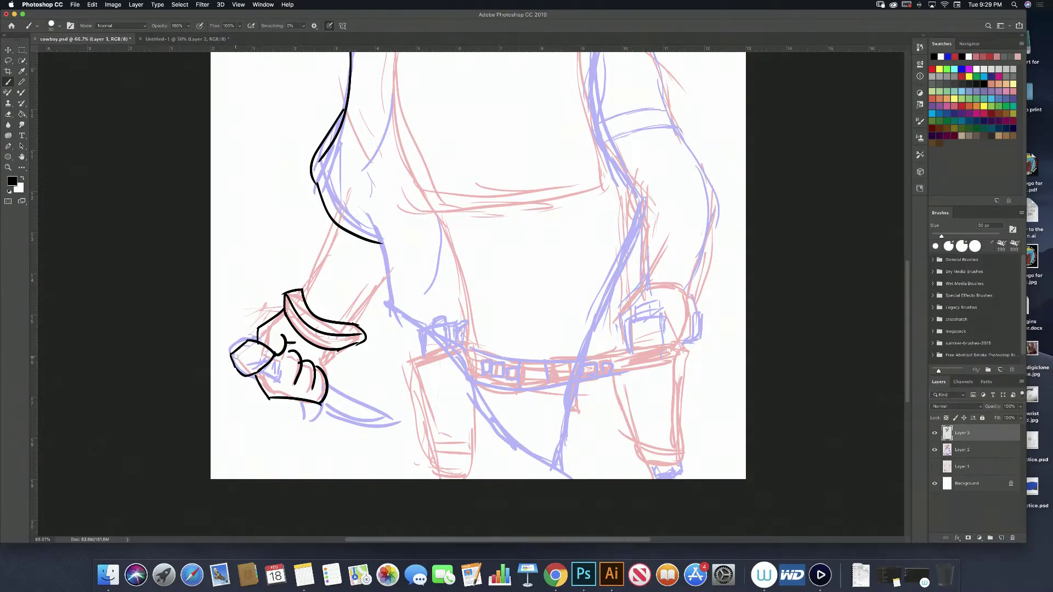
# Step: Ink the thumb, finger creases, right fist edge, knife hilt and blade's lower edge
pyautogui.moveTo(234, 357)
pyautogui.mouseDown()
pyautogui.moveTo(256, 345)
pyautogui.moveTo(253, 373)
pyautogui.mouseUp()
pyautogui.moveTo(237, 354); pyautogui.dragTo(249, 343)
pyautogui.moveTo(258, 372); pyautogui.dragTo(284, 383)
pyautogui.moveTo(278, 360); pyautogui.dragTo(281, 387)
pyautogui.moveTo(283, 357)
pyautogui.mouseDown()
pyautogui.moveTo(280, 370)
pyautogui.moveTo(276, 362)
pyautogui.mouseUp()
pyautogui.moveTo(341, 349); pyautogui.dragTo(328, 381)
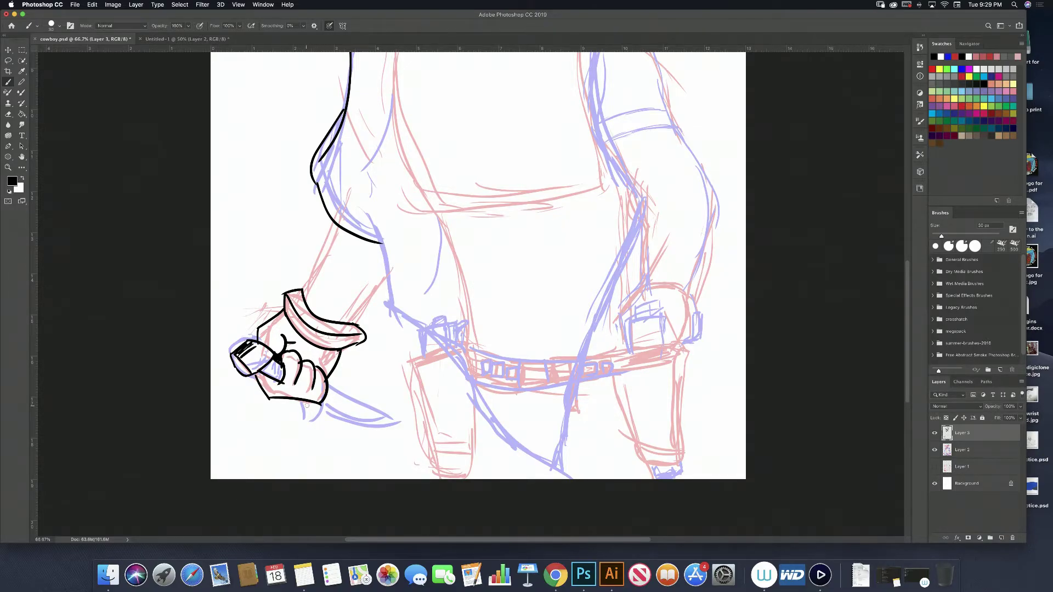
pyautogui.moveTo(305, 403)
pyautogui.mouseDown()
pyautogui.moveTo(316, 421)
pyautogui.moveTo(324, 398)
pyautogui.mouseUp()
pyautogui.moveTo(316, 421); pyautogui.dragTo(331, 380)
# Step: Ink the knife blade's top and bottom edges, ending in a hooked curved tip
pyautogui.moveTo(325, 414); pyautogui.dragTo(398, 423)
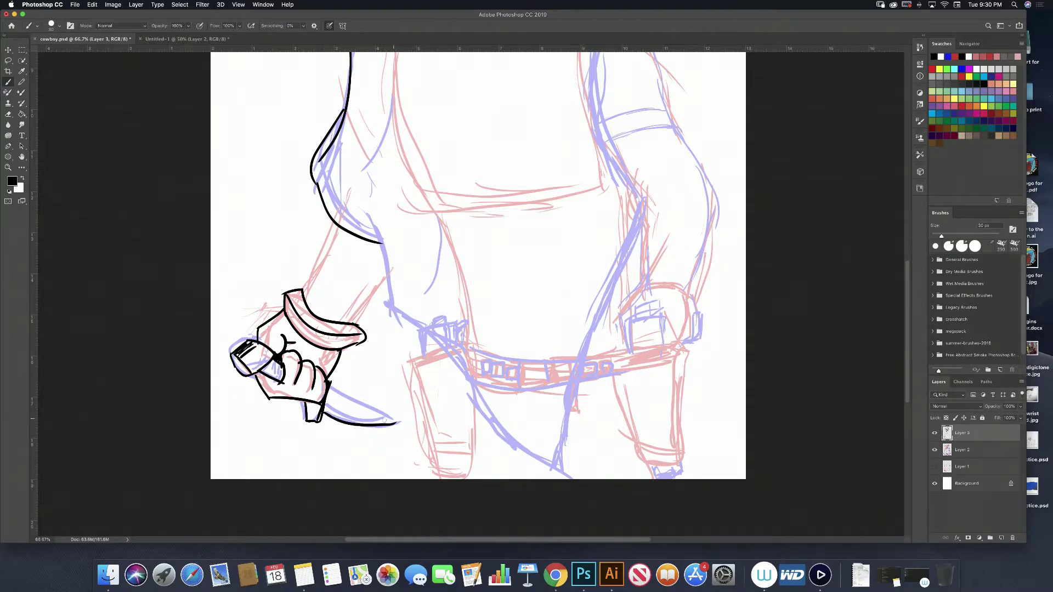
pyautogui.hotkey('ctrl', 'z')
pyautogui.moveTo(324, 411)
pyautogui.mouseDown()
pyautogui.moveTo(363, 427)
pyautogui.moveTo(384, 421)
pyautogui.moveTo(349, 426)
pyautogui.moveTo(400, 421)
pyautogui.mouseUp()
pyautogui.hotkey('ctrl', 'z')
pyautogui.moveTo(330, 387); pyautogui.dragTo(408, 418)
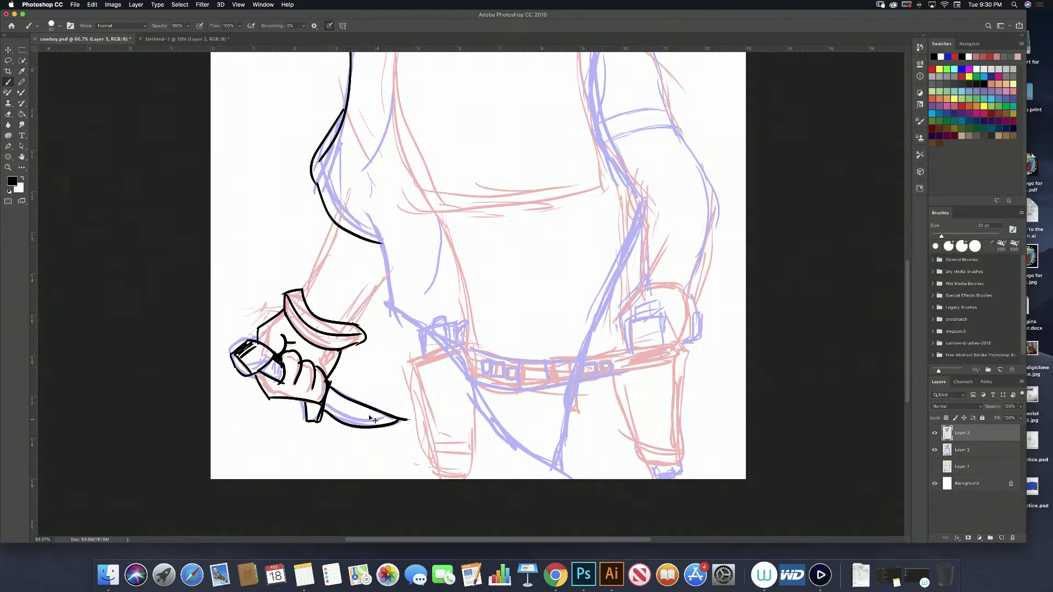
pyautogui.hotkey('ctrl', 'z')
pyautogui.moveTo(330, 387); pyautogui.dragTo(402, 415)
pyautogui.moveTo(324, 404); pyautogui.dragTo(409, 417)
pyautogui.hotkey('ctrl', 'z')
pyautogui.moveTo(324, 404); pyautogui.dragTo(411, 411)
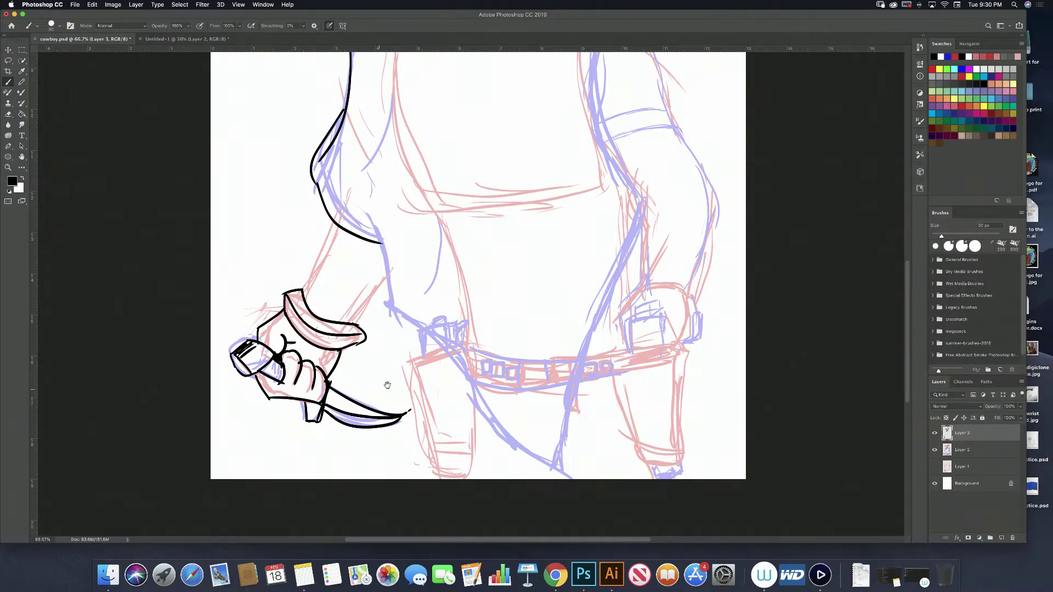
# Step: Ink the line from the hand up the arm and the forearm's outer edge
pyautogui.moveTo(374, 384); pyautogui.dragTo(317, 344)
pyautogui.scroll(5, 337, 329)
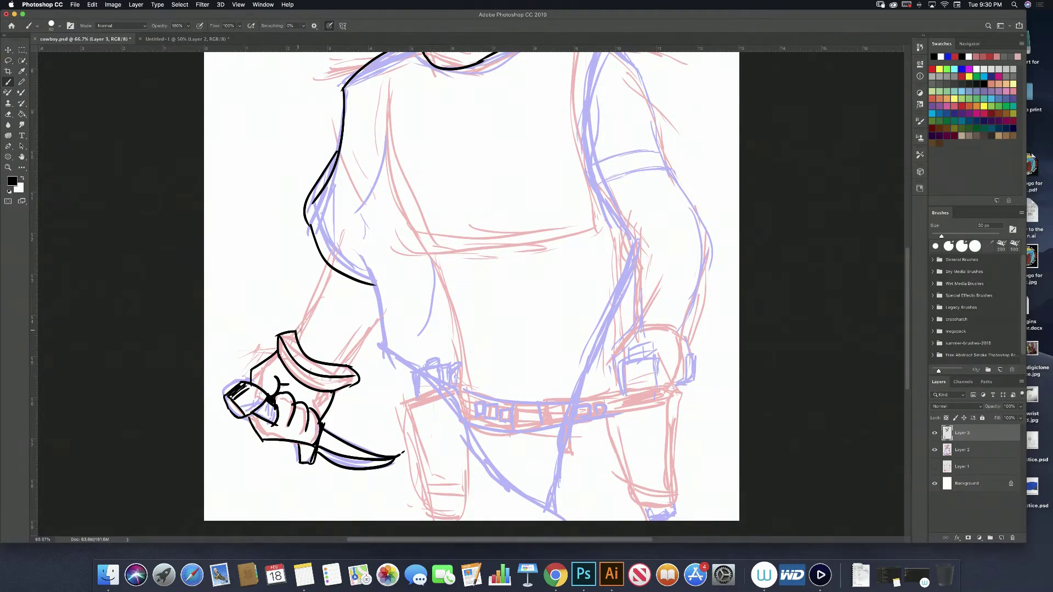
pyautogui.moveTo(296, 332); pyautogui.dragTo(333, 255)
pyautogui.moveTo(381, 318); pyautogui.dragTo(352, 358)
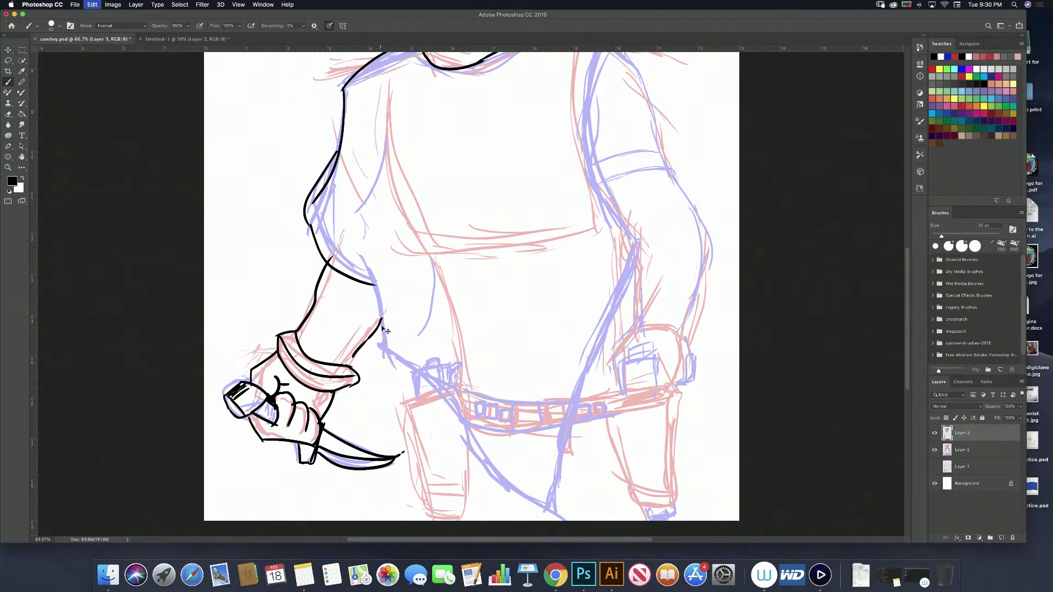
pyautogui.hotkey('ctrl', 'z')
pyautogui.moveTo(381, 318); pyautogui.dragTo(350, 365)
pyautogui.hotkey('ctrl', 'z')
pyautogui.moveTo(382, 320)
pyautogui.mouseDown()
pyautogui.moveTo(346, 367)
pyautogui.moveTo(372, 405)
pyautogui.mouseUp()
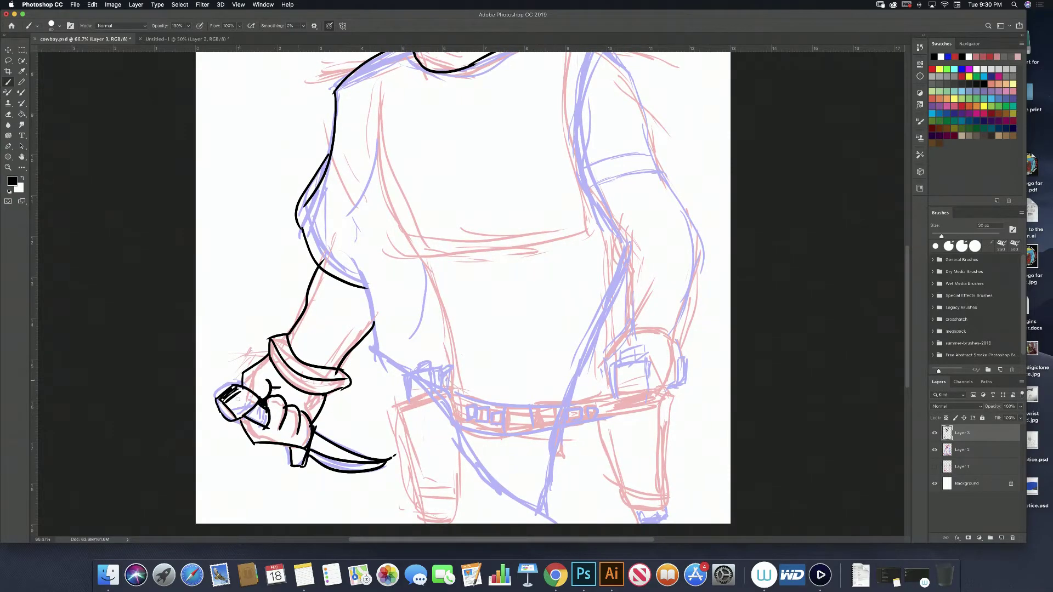
# Step: Ink the arm's right edge as one continuous clean line after several retries
pyautogui.moveTo(394, 360)
pyautogui.mouseDown()
pyautogui.moveTo(300, 353)
pyautogui.moveTo(298, 341)
pyautogui.mouseUp()
pyautogui.press('super+r')
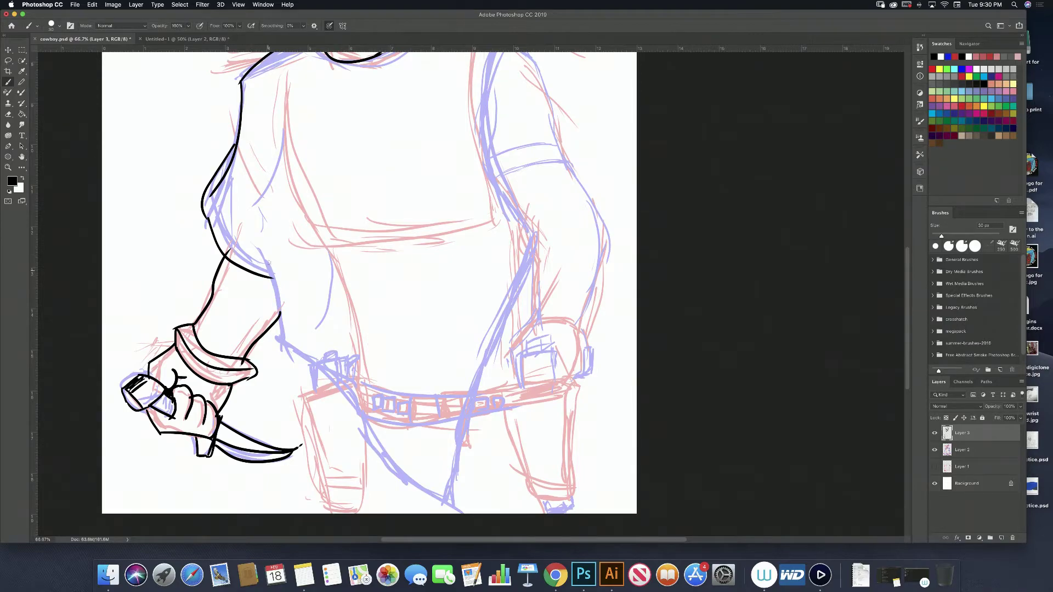
pyautogui.moveTo(259, 248); pyautogui.dragTo(294, 339)
pyautogui.press('super+z')
pyautogui.moveTo(264, 259); pyautogui.dragTo(291, 359)
pyautogui.press('super+z')
pyautogui.moveTo(266, 267); pyautogui.dragTo(273, 277)
pyautogui.press('super+z')
pyautogui.moveTo(269, 269); pyautogui.dragTo(288, 360)
pyautogui.press('super+z')
pyautogui.moveTo(265, 262); pyautogui.dragTo(285, 351)
pyautogui.press('super+z')
pyautogui.moveTo(265, 260); pyautogui.dragTo(286, 364)
pyautogui.press('super+z')
pyautogui.moveTo(265, 263); pyautogui.dragTo(273, 278)
pyautogui.moveTo(281, 298); pyautogui.dragTo(289, 360)
pyautogui.press('super+z')
pyautogui.moveTo(268, 259); pyautogui.dragTo(292, 342)
pyautogui.scroll(-3, 305, 348)
pyautogui.hscroll(4, 305, 347)
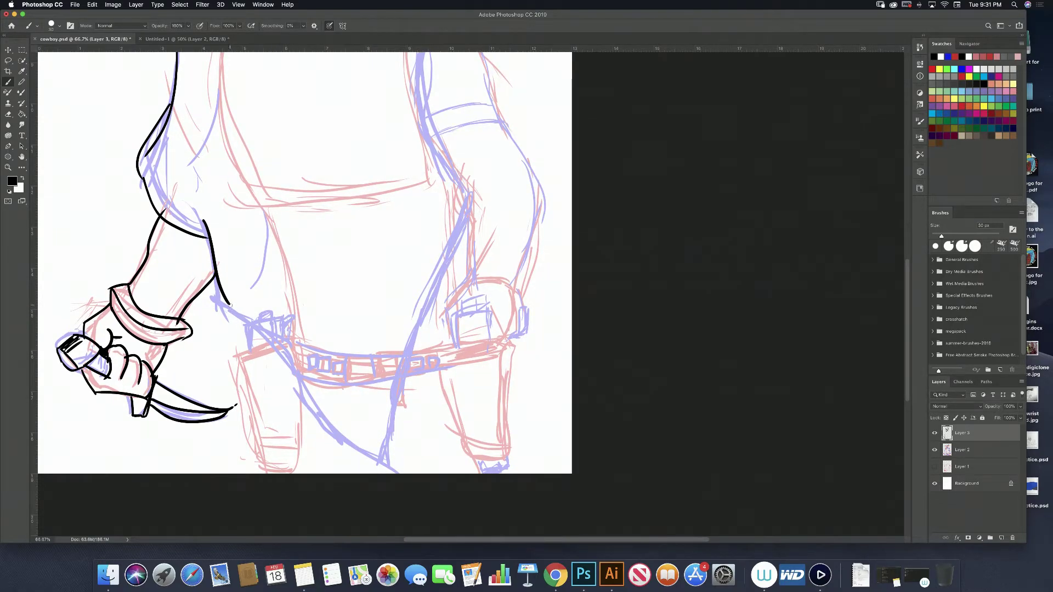
# Step: Ink the outer leg outline from below the knife arm to the bottom edge
pyautogui.moveTo(229, 303); pyautogui.dragTo(344, 465)
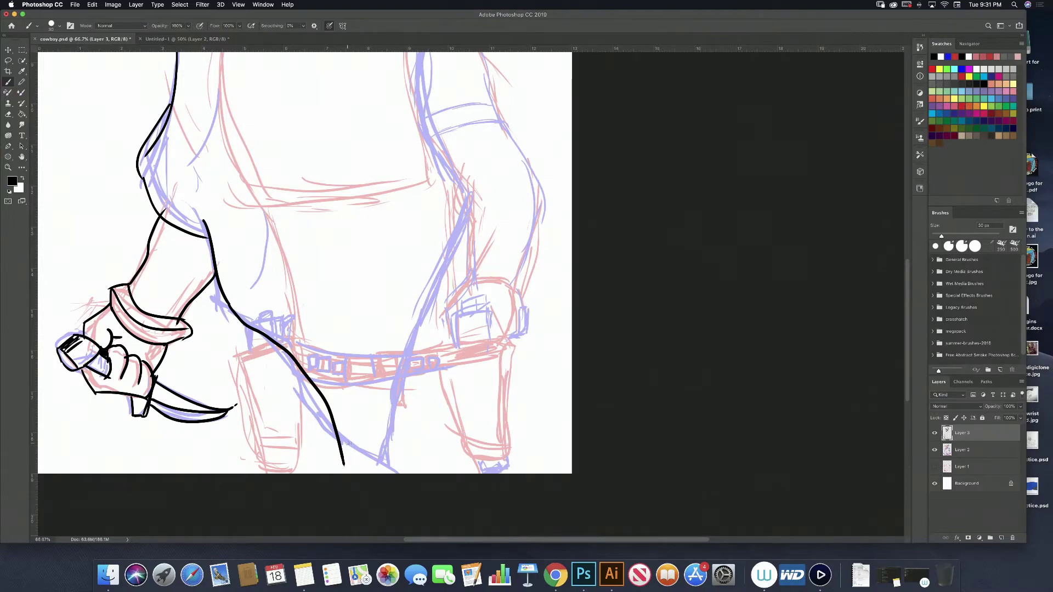
pyautogui.hotkey('ctrl', 'z')
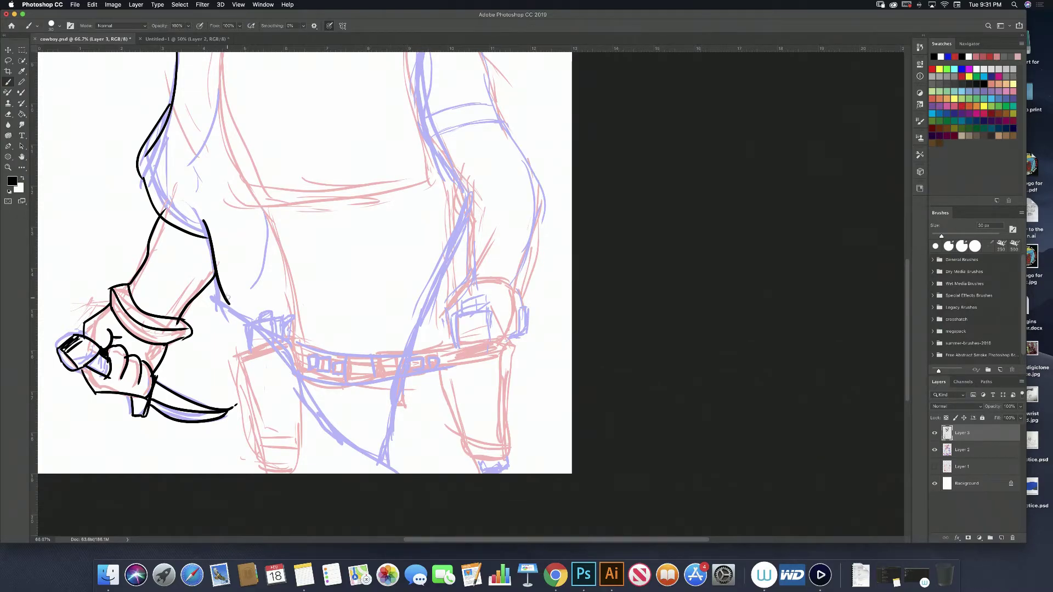
pyautogui.moveTo(229, 297); pyautogui.dragTo(367, 473)
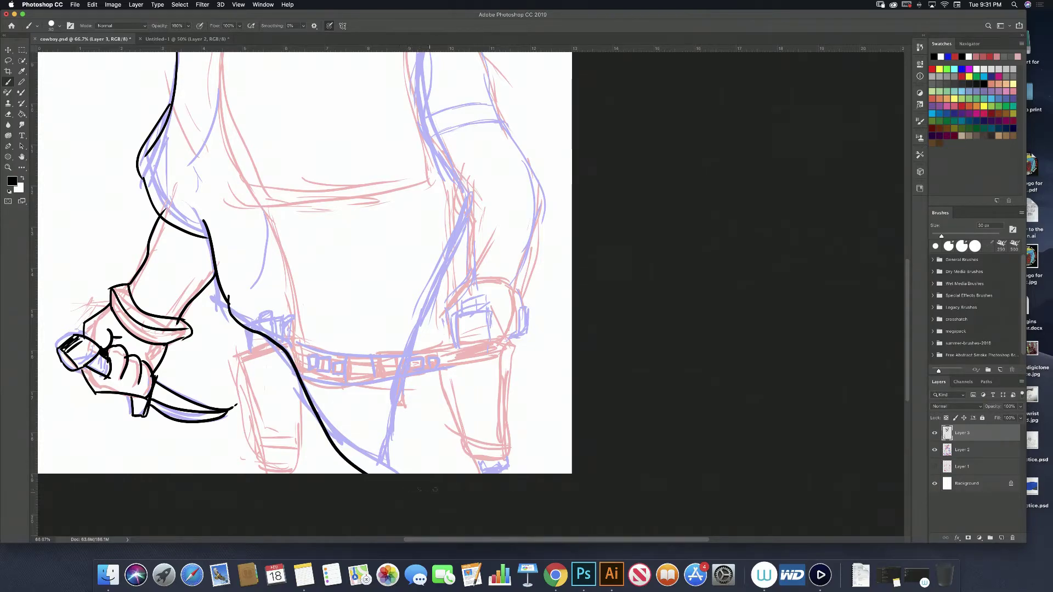
pyautogui.hotkey('ctrl', 'z')
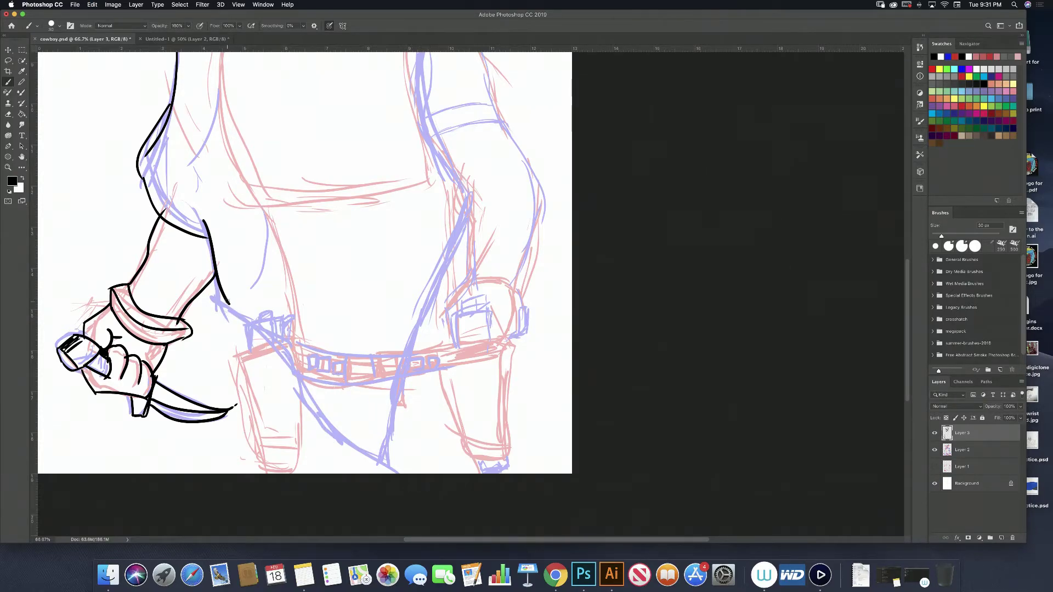
pyautogui.moveTo(228, 301); pyautogui.dragTo(376, 474)
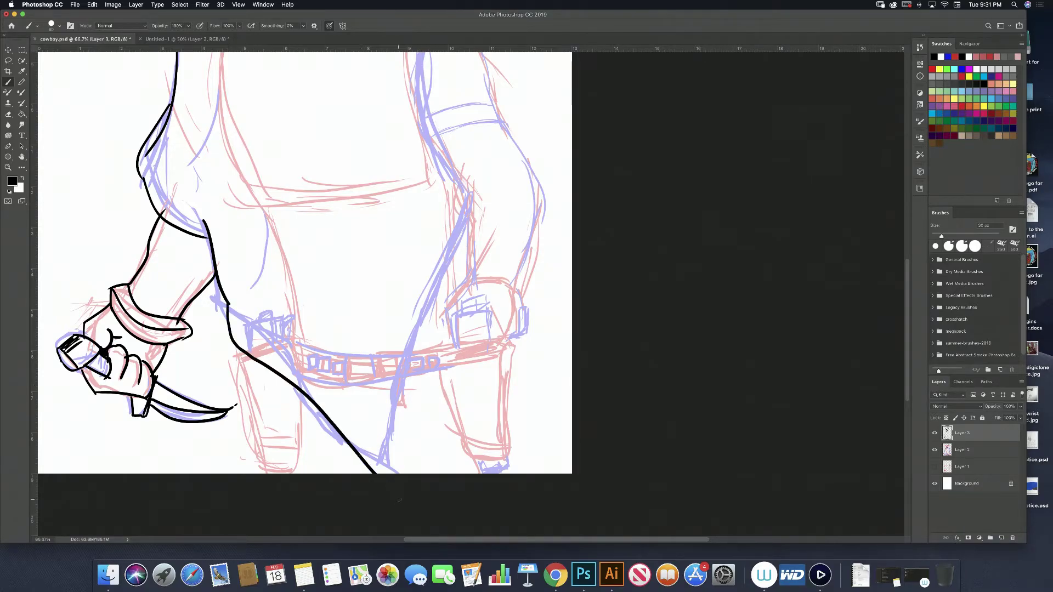
# Step: Ink the inner leg lines and add small hatching where the outlines meet
pyautogui.moveTo(379, 404)
pyautogui.mouseDown()
pyautogui.moveTo(407, 431)
pyautogui.moveTo(406, 343)
pyautogui.mouseUp()
pyautogui.press('super+r')
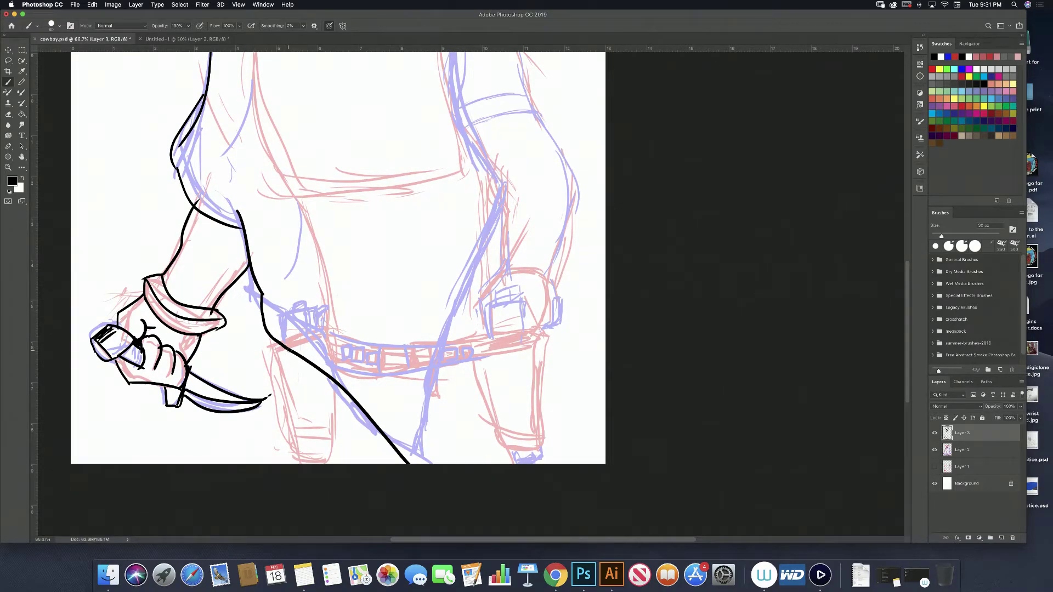
pyautogui.moveTo(286, 349); pyautogui.dragTo(310, 449)
pyautogui.moveTo(332, 421); pyautogui.dragTo(330, 443)
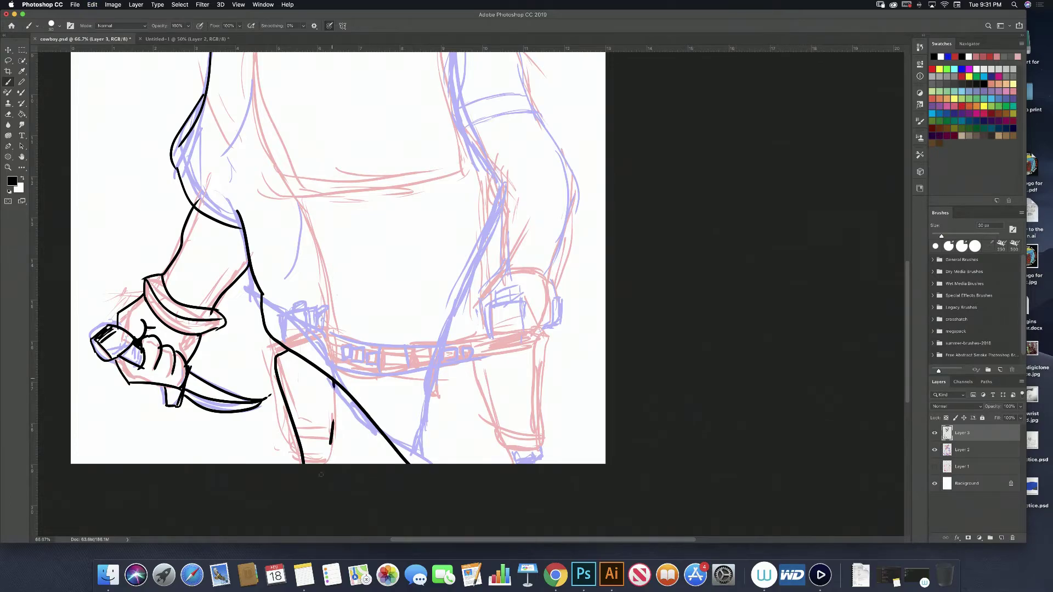
pyautogui.hotkey('ctrl', 'z')
pyautogui.moveTo(333, 376); pyautogui.dragTo(327, 463)
pyautogui.moveTo(274, 354); pyautogui.dragTo(284, 347)
pyautogui.moveTo(277, 354)
pyautogui.mouseDown()
pyautogui.moveTo(286, 344)
pyautogui.moveTo(273, 355)
pyautogui.moveTo(275, 384)
pyautogui.mouseUp()
pyautogui.moveTo(431, 315); pyautogui.dragTo(426, 393)
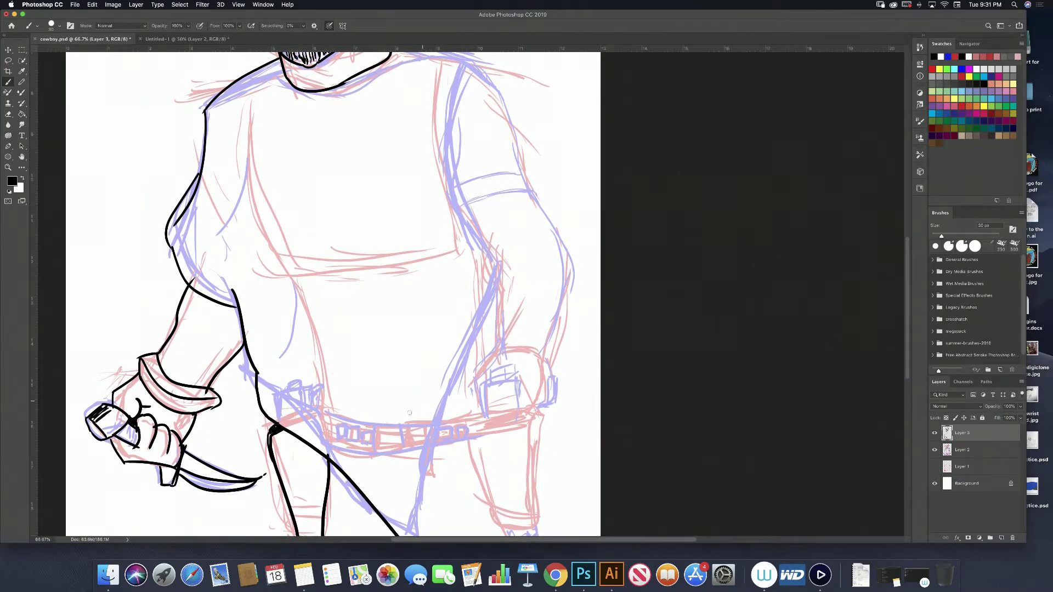
# Step: Ink the cowboy's right shoulder curve
pyautogui.moveTo(357, 387)
pyautogui.mouseDown()
pyautogui.moveTo(408, 432)
pyautogui.moveTo(399, 472)
pyautogui.moveTo(404, 434)
pyautogui.moveTo(385, 449)
pyautogui.mouseUp()
pyautogui.press('super+r')
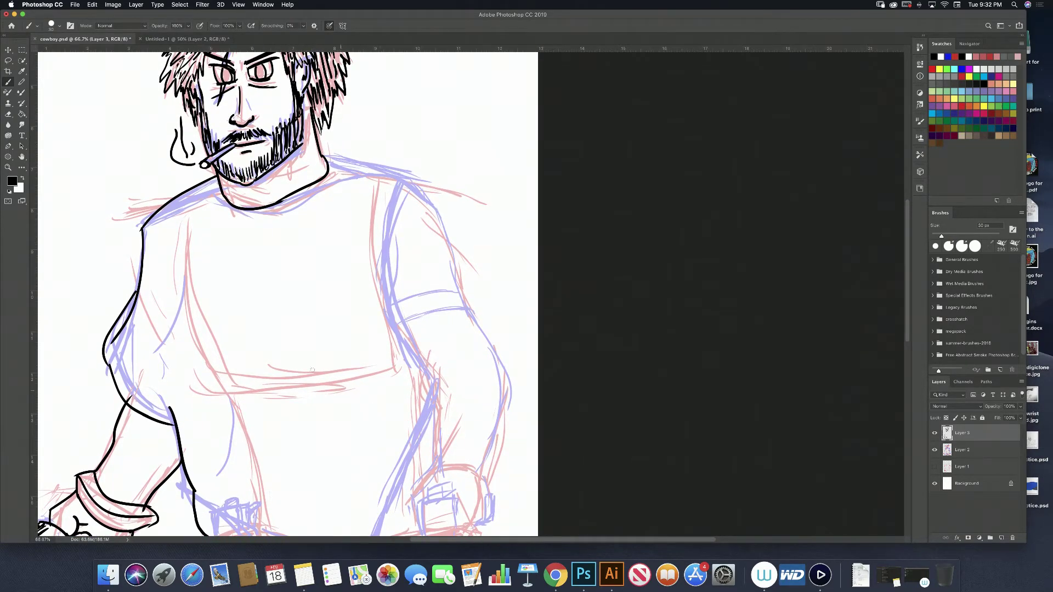
pyautogui.moveTo(324, 155); pyautogui.dragTo(419, 192)
pyautogui.moveTo(425, 348)
pyautogui.mouseDown()
pyautogui.moveTo(425, 204)
pyautogui.moveTo(429, 322)
pyautogui.mouseUp()
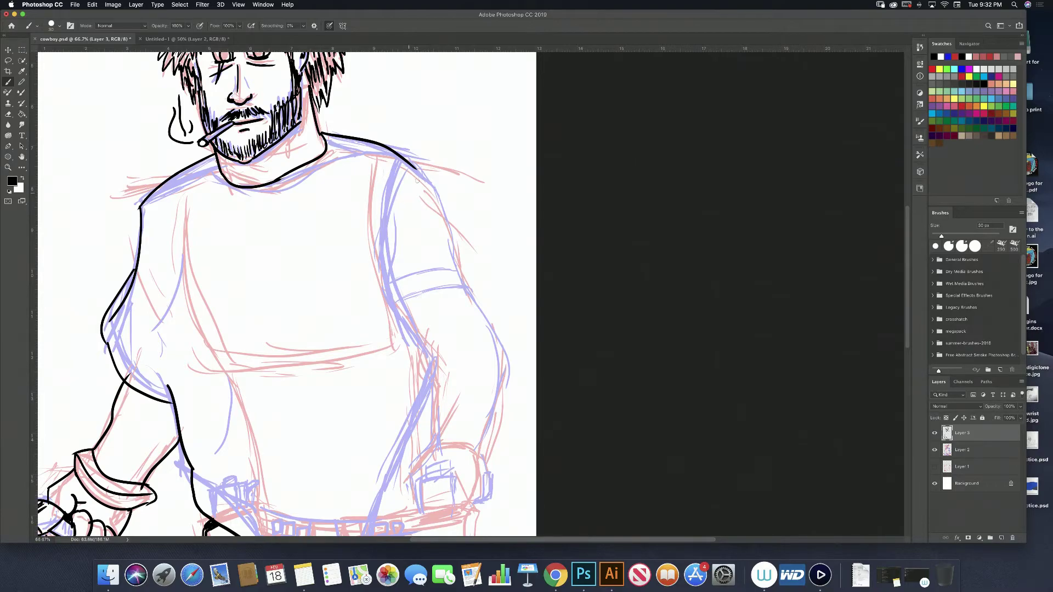
# Step: Ink the long line down the right torso and the outer upper arm
pyautogui.moveTo(416, 169)
pyautogui.mouseDown()
pyautogui.moveTo(393, 217)
pyautogui.moveTo(422, 376)
pyautogui.mouseUp()
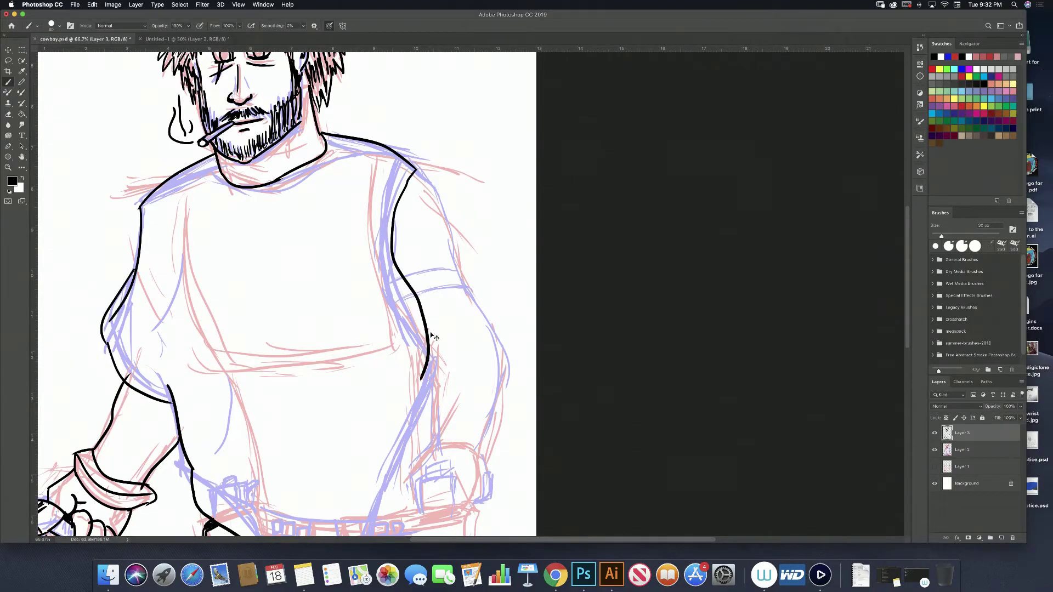
pyautogui.hotkey('ctrl', 'z')
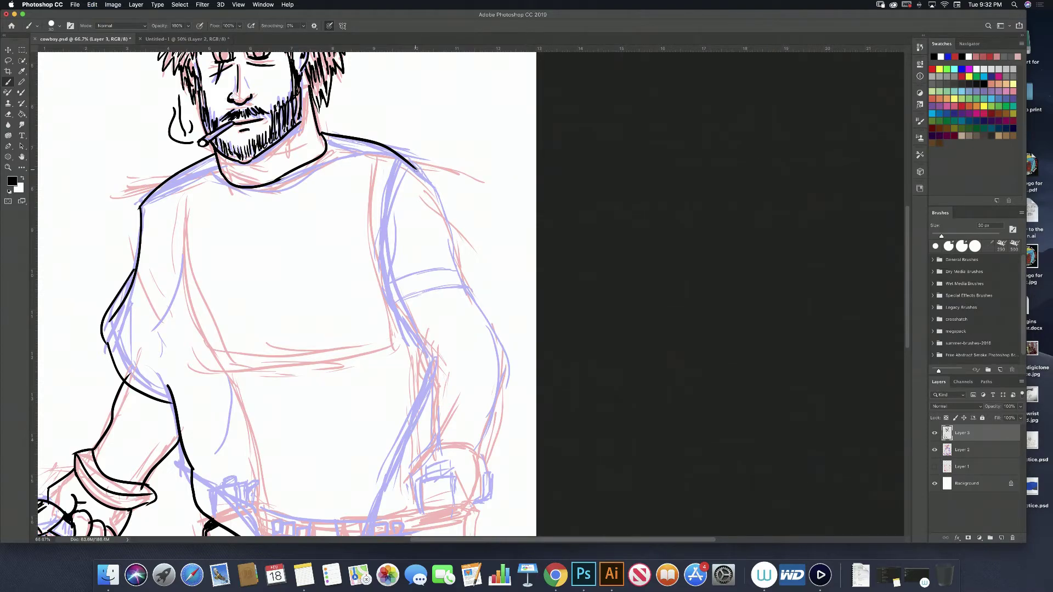
pyautogui.moveTo(416, 169); pyautogui.dragTo(421, 403)
pyautogui.hotkey('ctrl', 'z')
pyautogui.moveTo(415, 167); pyautogui.dragTo(442, 424)
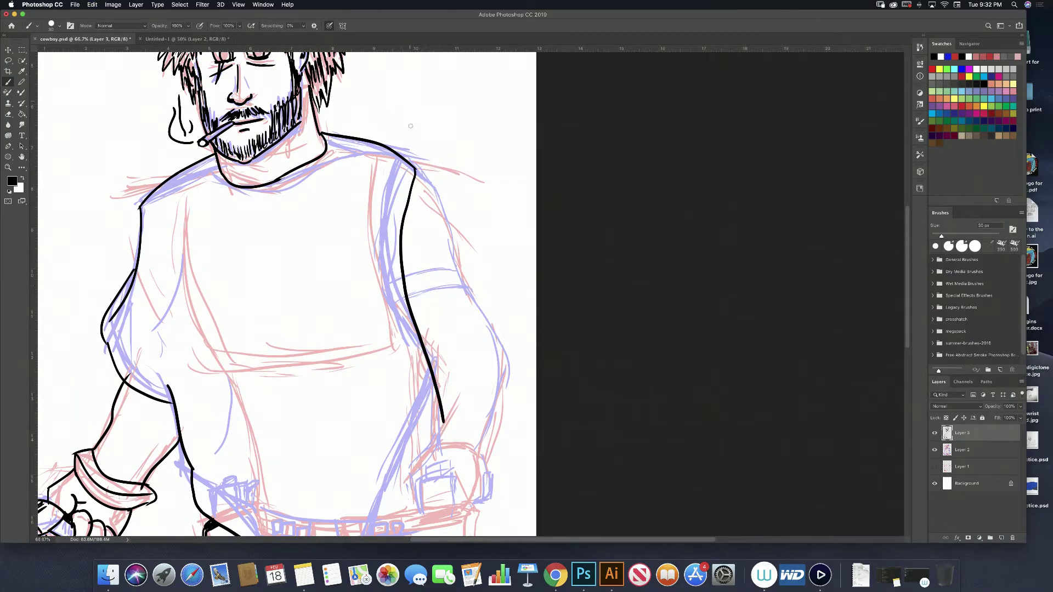
pyautogui.moveTo(415, 170); pyautogui.dragTo(475, 288)
pyautogui.moveTo(447, 373); pyautogui.dragTo(403, 110)
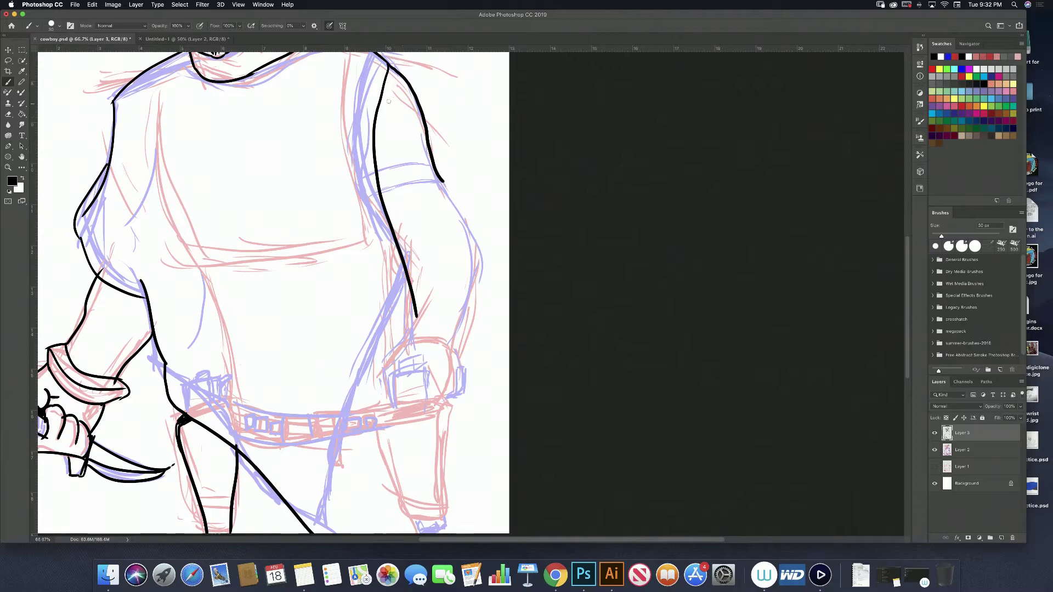
pyautogui.moveTo(387, 152); pyautogui.dragTo(422, 224)
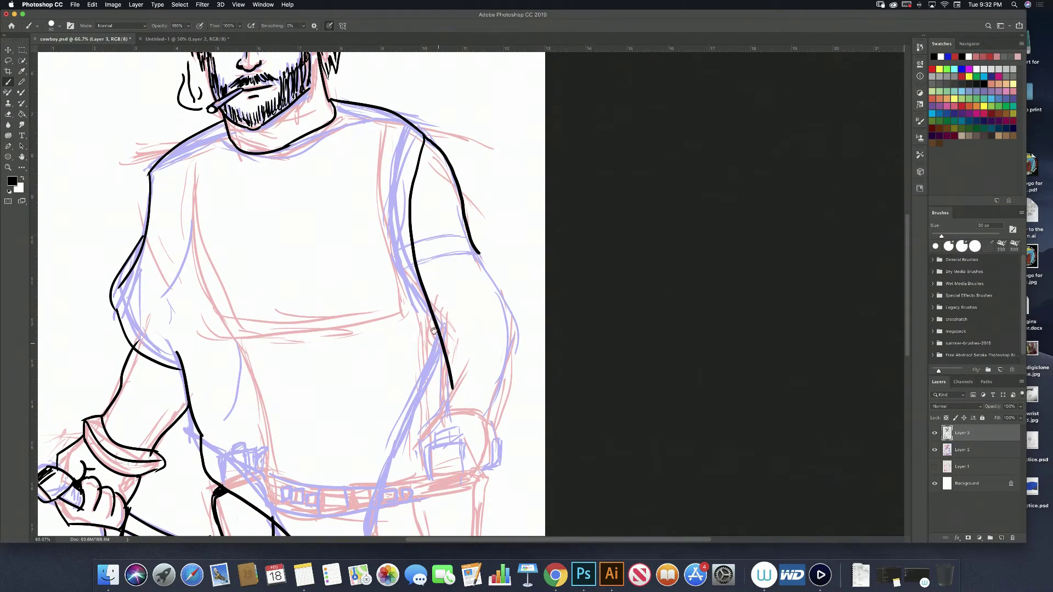
# Step: Ink a long line down past the belt and erase its overshooting tail
pyautogui.moveTo(433, 332); pyautogui.dragTo(389, 244)
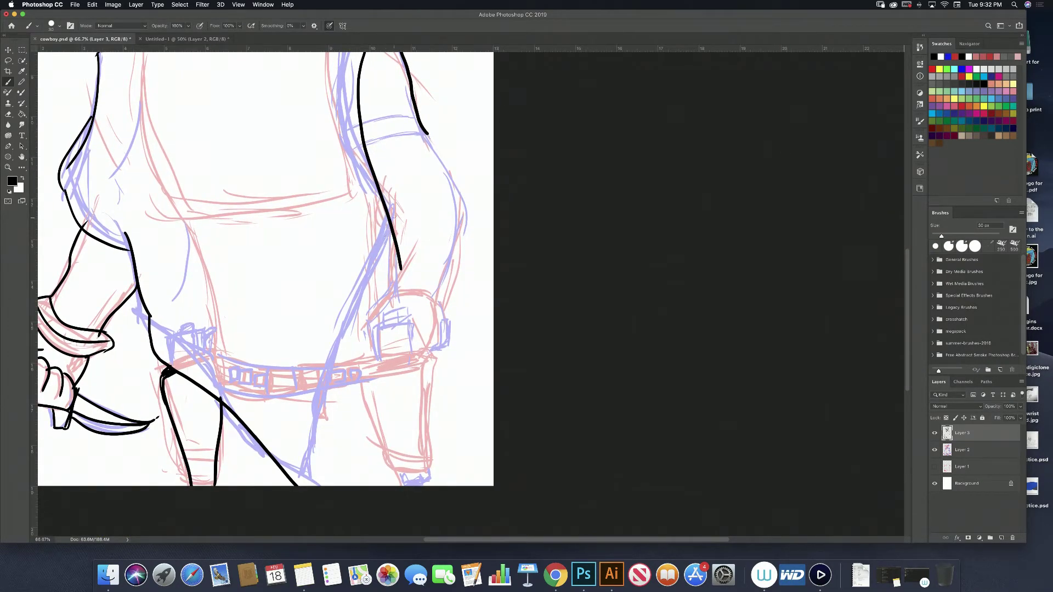
pyautogui.moveTo(400, 225); pyautogui.dragTo(299, 498)
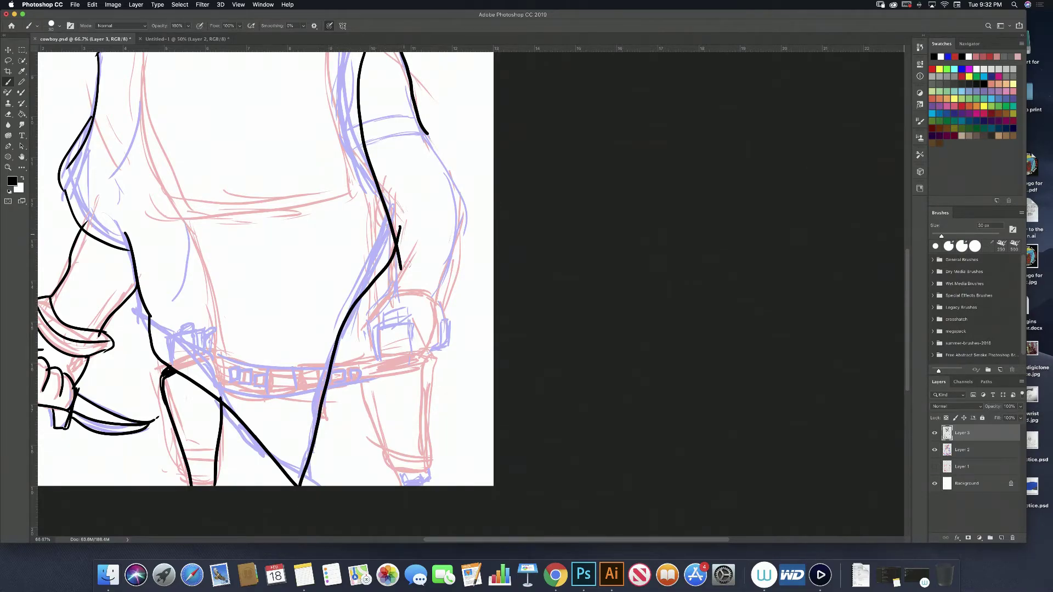
pyautogui.moveTo(400, 270); pyautogui.dragTo(400, 248)
pyautogui.moveTo(401, 248); pyautogui.dragTo(400, 227)
# Step: Ink the arm's outer edge, the left shoulder line and the right shoulder top
pyautogui.moveTo(388, 222); pyautogui.dragTo(412, 315)
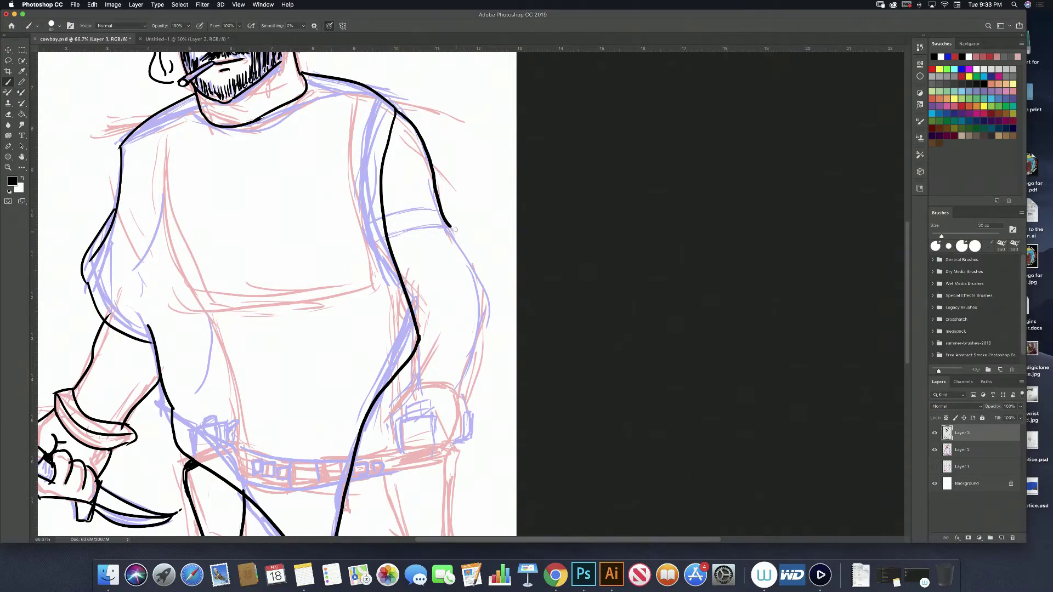
pyautogui.moveTo(451, 225); pyautogui.dragTo(418, 333)
pyautogui.scroll(3, 379, 225)
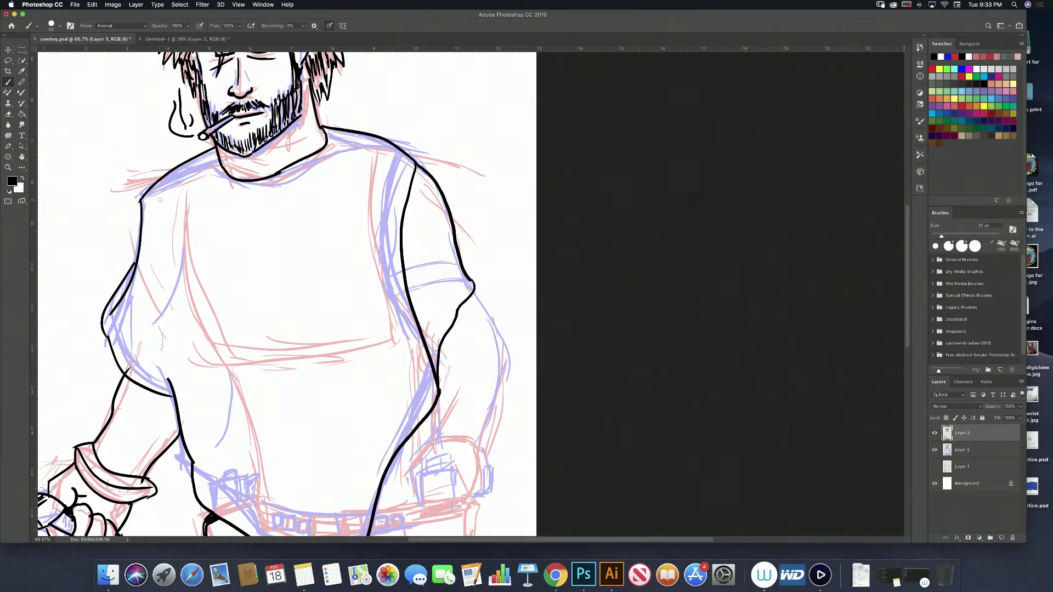
pyautogui.moveTo(157, 201); pyautogui.dragTo(210, 176)
pyautogui.moveTo(338, 148); pyautogui.dragTo(408, 164)
# Step: Erase the stray inner arm line from top to bottom
pyautogui.moveTo(414, 171); pyautogui.dragTo(401, 255)
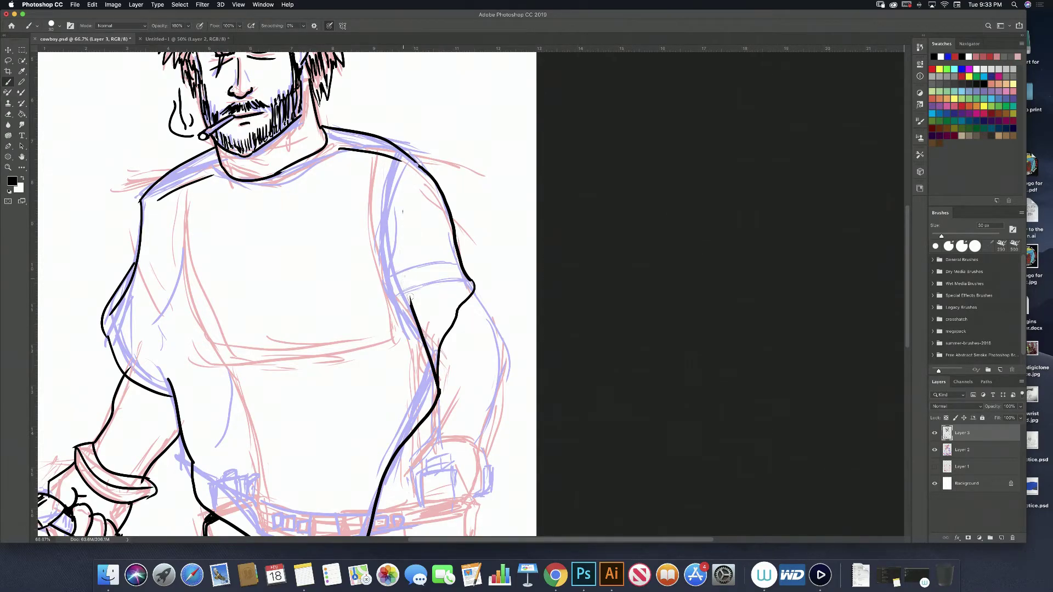
pyautogui.moveTo(401, 255); pyautogui.dragTo(411, 302)
pyautogui.moveTo(403, 213); pyautogui.dragTo(404, 203)
pyautogui.moveTo(412, 307); pyautogui.dragTo(434, 375)
pyautogui.moveTo(359, 306); pyautogui.dragTo(336, 258)
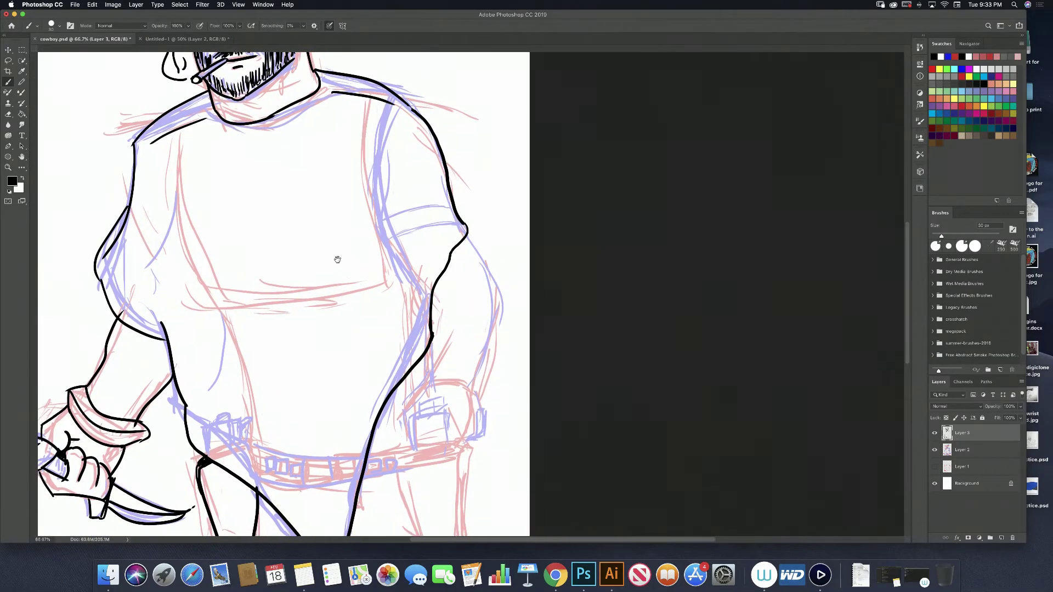
pyautogui.hotkey('ctrl', 'r')
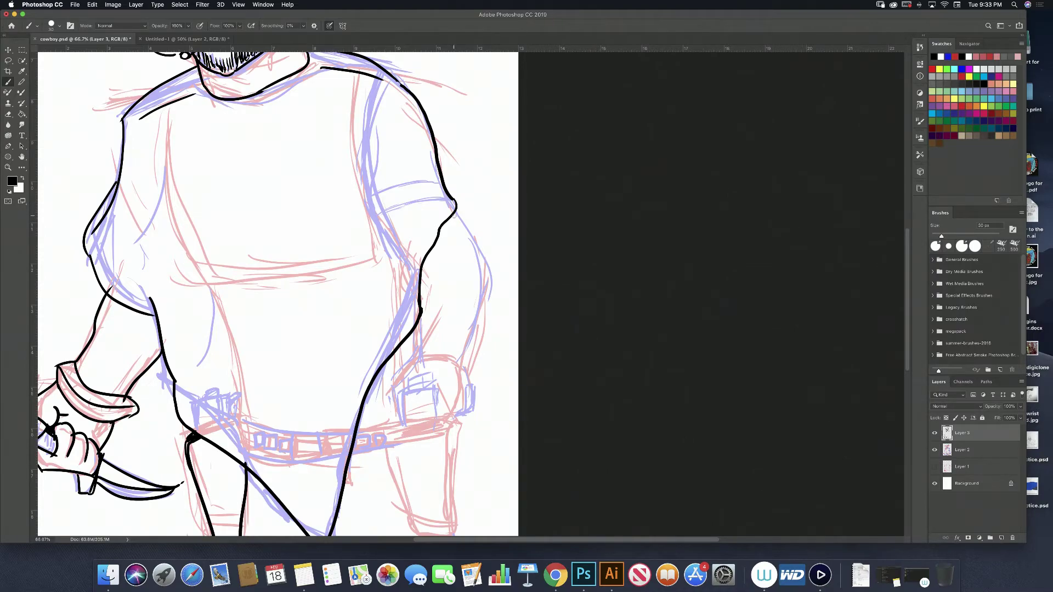
# Step: Ink the right arm's curving outline down to the wrist and hand, discarding holster trials
pyautogui.moveTo(453, 215); pyautogui.dragTo(491, 286)
pyautogui.moveTo(421, 316); pyautogui.dragTo(415, 366)
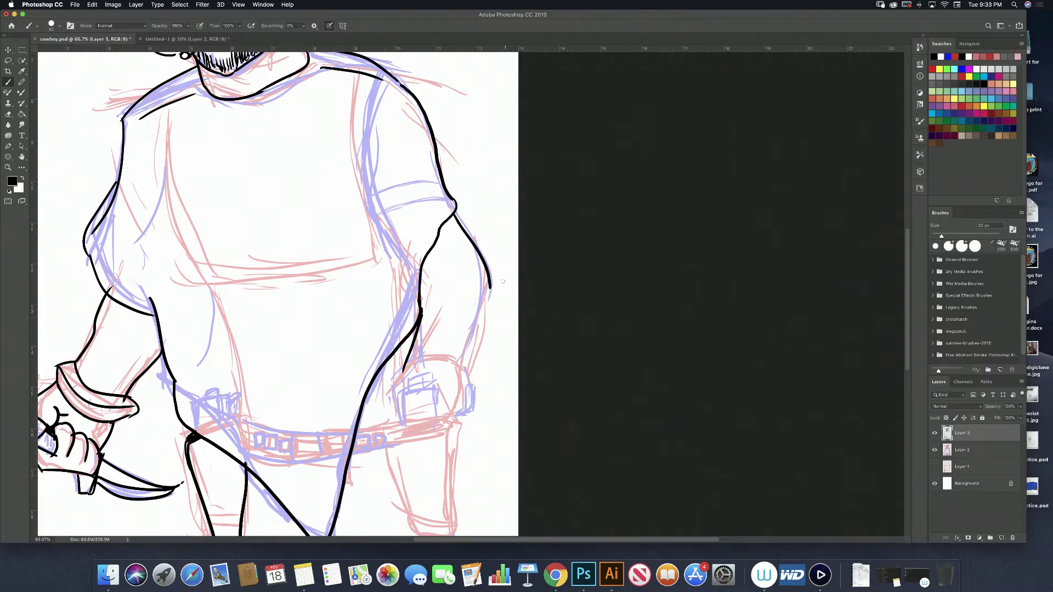
pyautogui.moveTo(490, 286); pyautogui.dragTo(458, 376)
pyautogui.hotkey('ctrl', 'z')
pyautogui.moveTo(490, 286); pyautogui.dragTo(464, 362)
pyautogui.moveTo(398, 373); pyautogui.dragTo(448, 348)
pyautogui.hotkey('ctrl', 'z')
pyautogui.moveTo(391, 388); pyautogui.dragTo(471, 356)
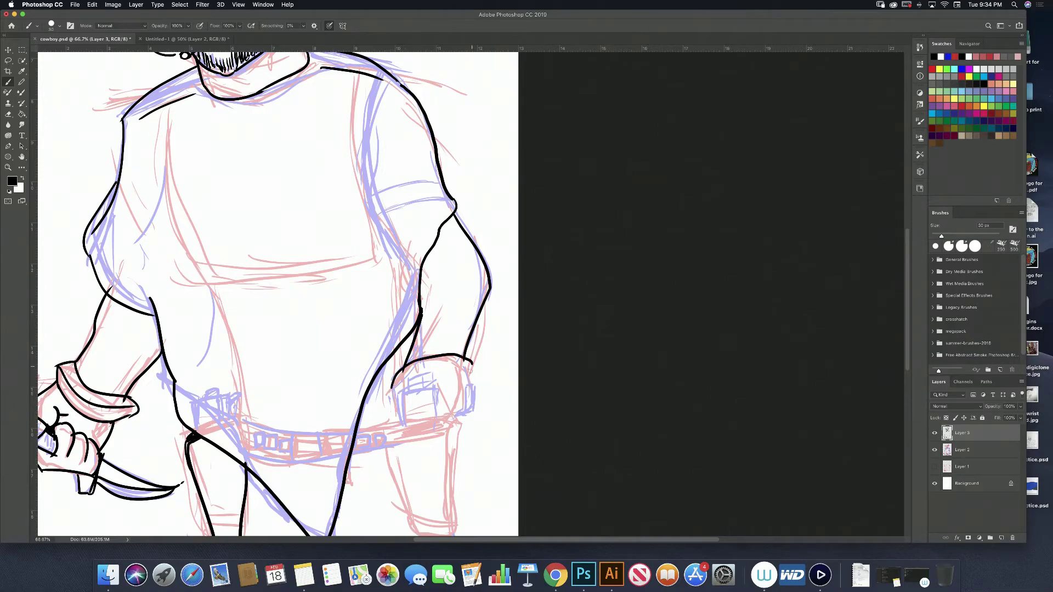
pyautogui.hotkey('ctrl', 'z')
# Step: Ink a straight holster line, the gun grip's top and its inner detail lines
pyautogui.scroll(-3, 418, 415)
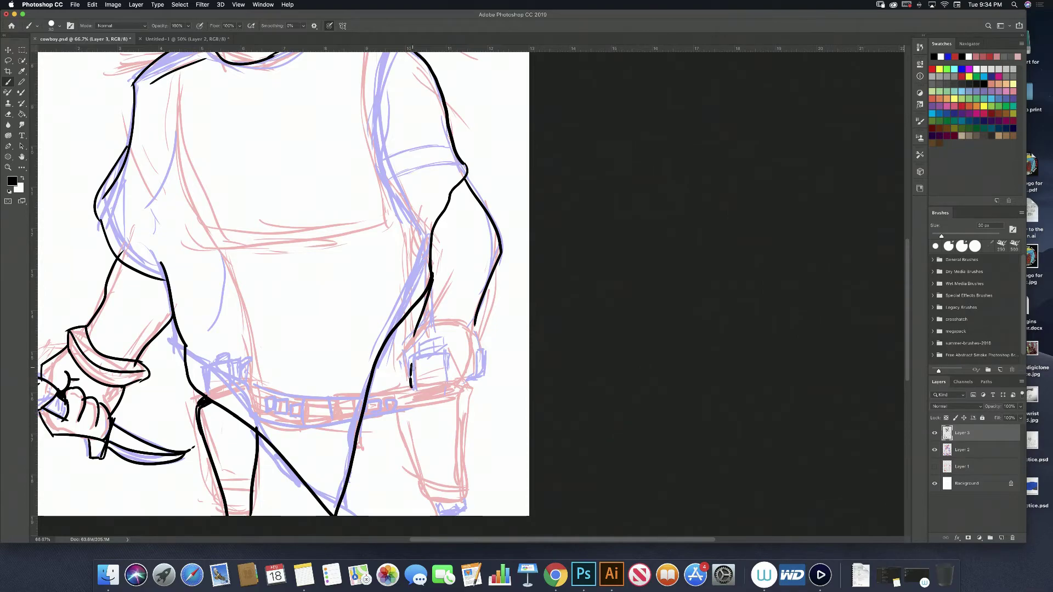
pyautogui.moveTo(411, 386)
pyautogui.mouseDown()
pyautogui.moveTo(412, 353)
pyautogui.moveTo(443, 354)
pyautogui.moveTo(448, 386)
pyautogui.mouseUp()
pyautogui.press('super+z')
pyautogui.press('super+z')
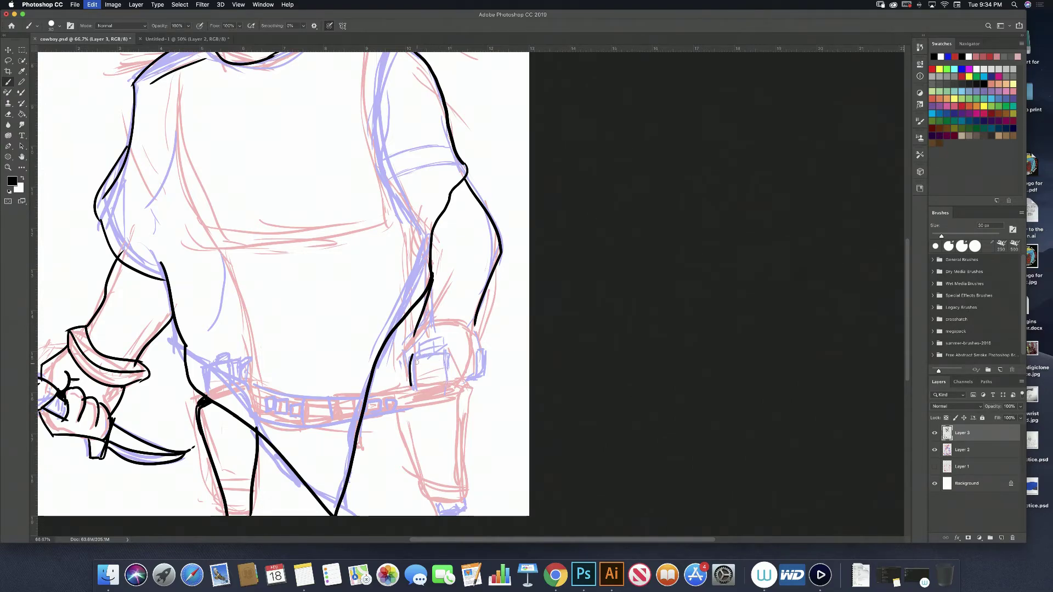
pyautogui.press('super+z')
pyautogui.moveTo(412, 388)
pyautogui.mouseDown()
pyautogui.moveTo(412, 357)
pyautogui.moveTo(447, 351)
pyautogui.moveTo(448, 385)
pyautogui.mouseUp()
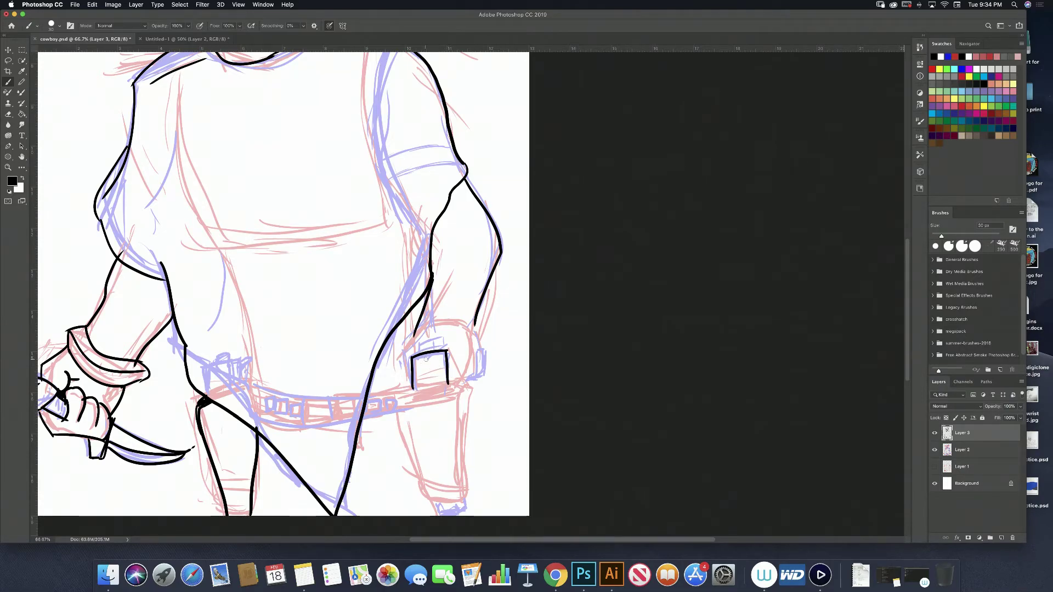
pyautogui.moveTo(419, 344)
pyautogui.mouseDown()
pyautogui.moveTo(420, 354)
pyautogui.moveTo(446, 357)
pyautogui.mouseUp()
pyautogui.moveTo(427, 358); pyautogui.dragTo(430, 369)
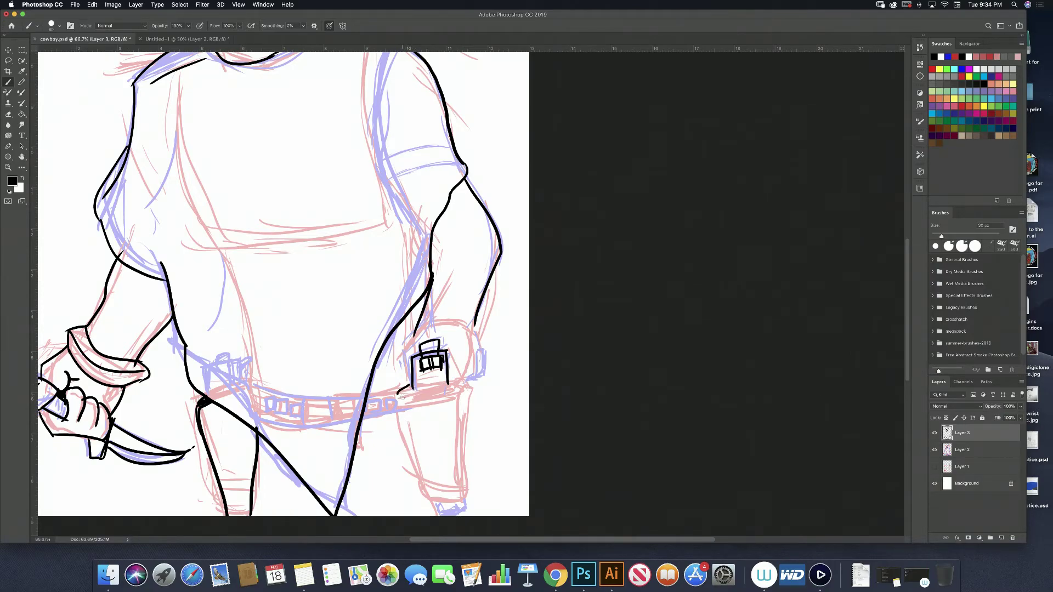
# Step: Ink the holster's left edge, straight top edge and right side
pyautogui.moveTo(408, 387); pyautogui.dragTo(413, 468)
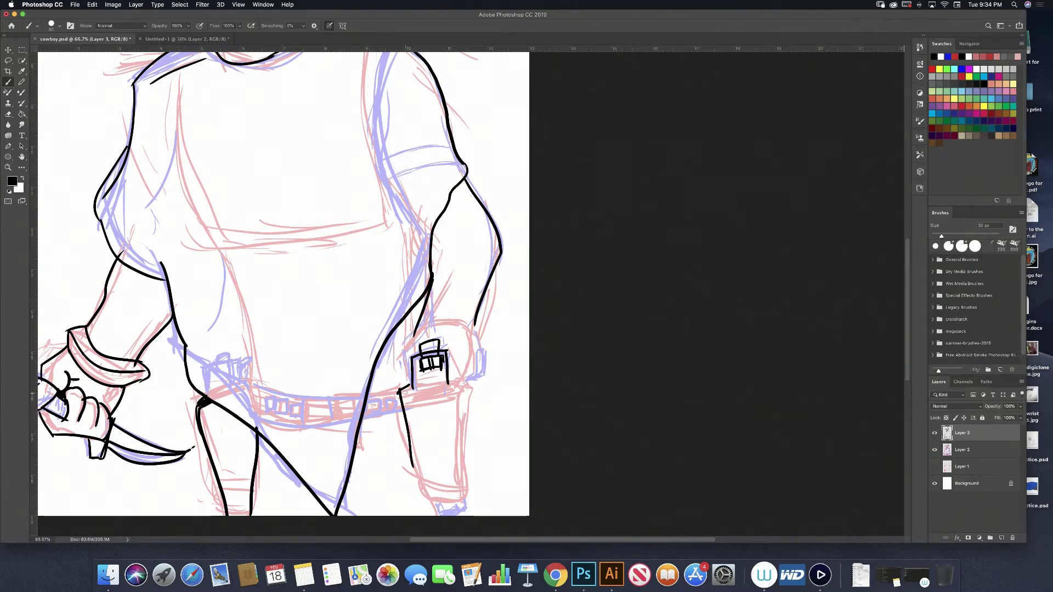
pyautogui.moveTo(402, 391); pyautogui.dragTo(469, 387)
pyautogui.hotkey('ctrl', 'z')
pyautogui.moveTo(400, 392); pyautogui.dragTo(467, 387)
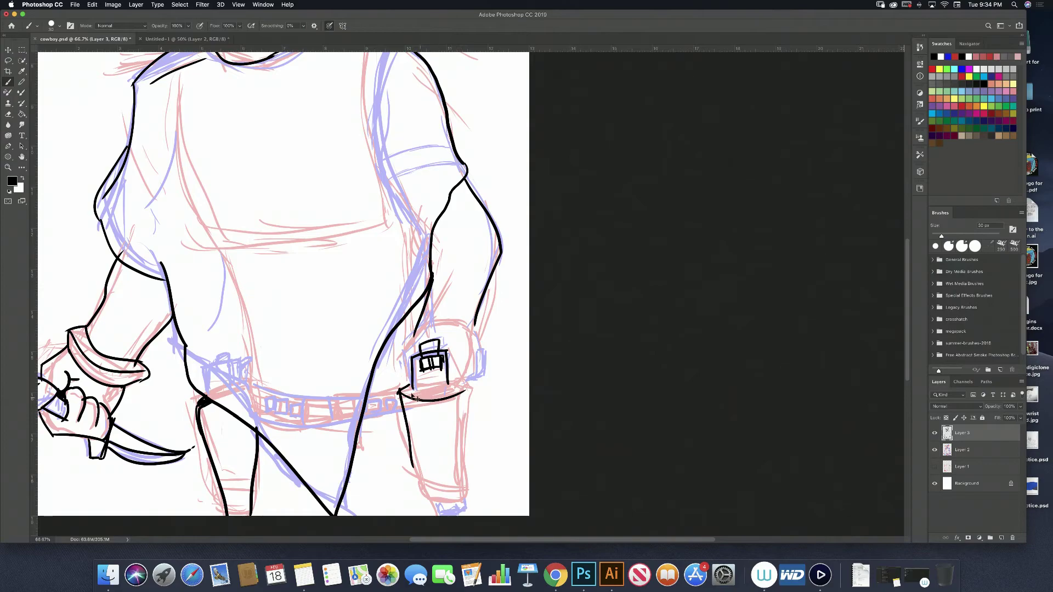
pyautogui.hotkey('ctrl', 'z')
pyautogui.moveTo(398, 391); pyautogui.dragTo(462, 384)
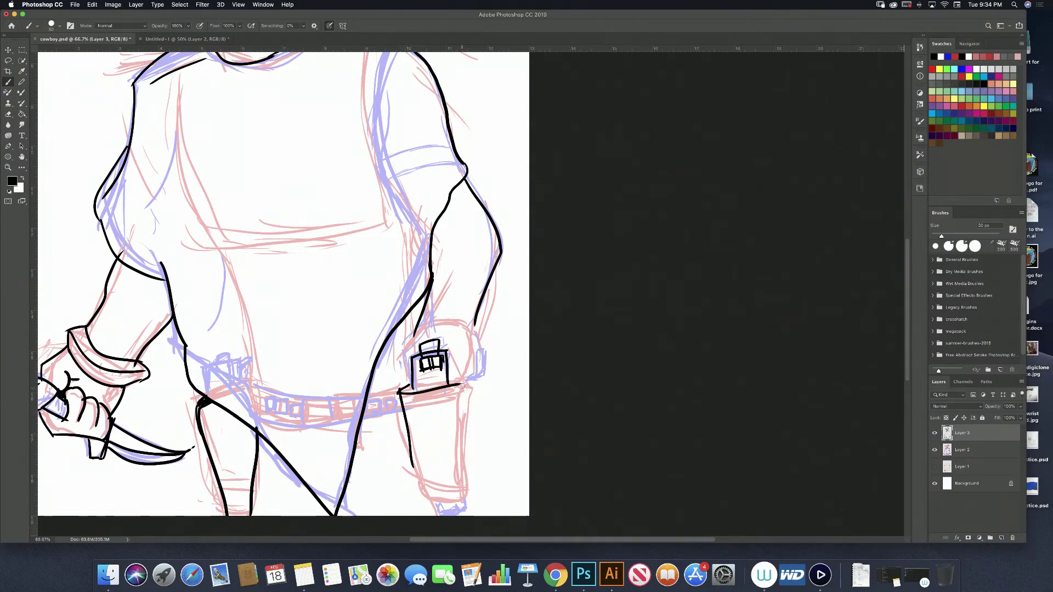
pyautogui.moveTo(462, 382); pyautogui.dragTo(460, 492)
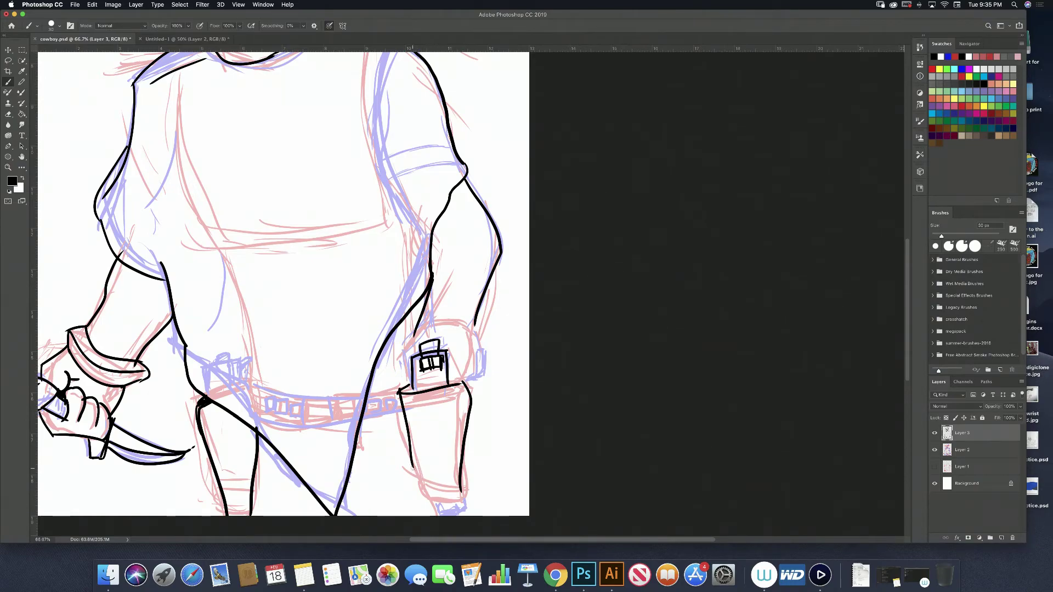
pyautogui.moveTo(410, 464)
pyautogui.mouseDown()
pyautogui.moveTo(425, 502)
pyautogui.moveTo(467, 496)
pyautogui.moveTo(459, 499)
pyautogui.mouseUp()
# Step: Ink the gun grip's left side, the arc over the holster and its right outline
pyautogui.moveTo(416, 333); pyautogui.dragTo(400, 377)
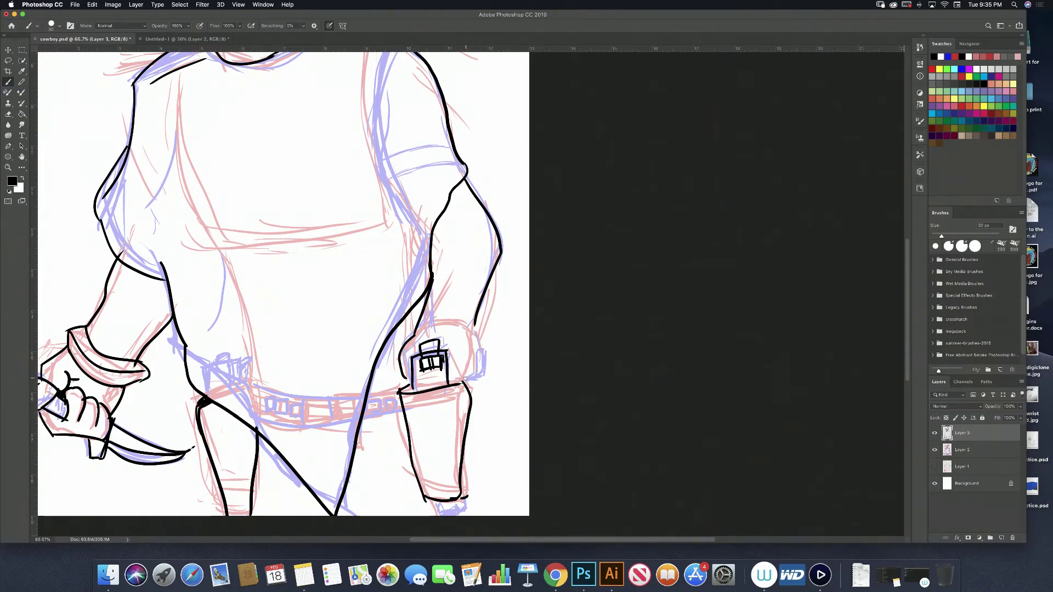
pyautogui.moveTo(473, 331); pyautogui.dragTo(467, 375)
pyautogui.press('super+z')
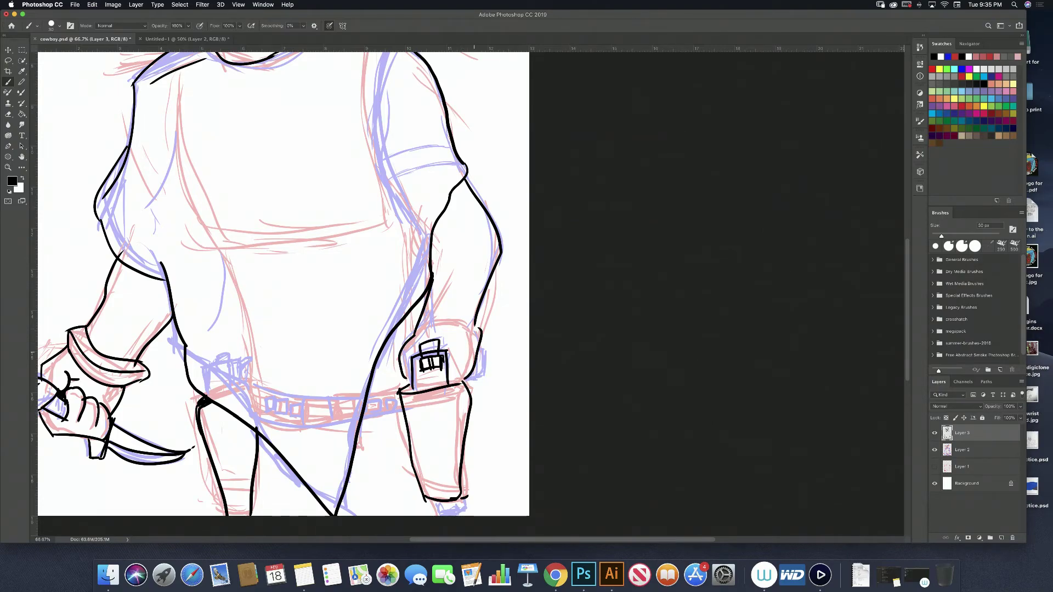
pyautogui.press('super+z')
pyautogui.moveTo(476, 328); pyautogui.dragTo(462, 376)
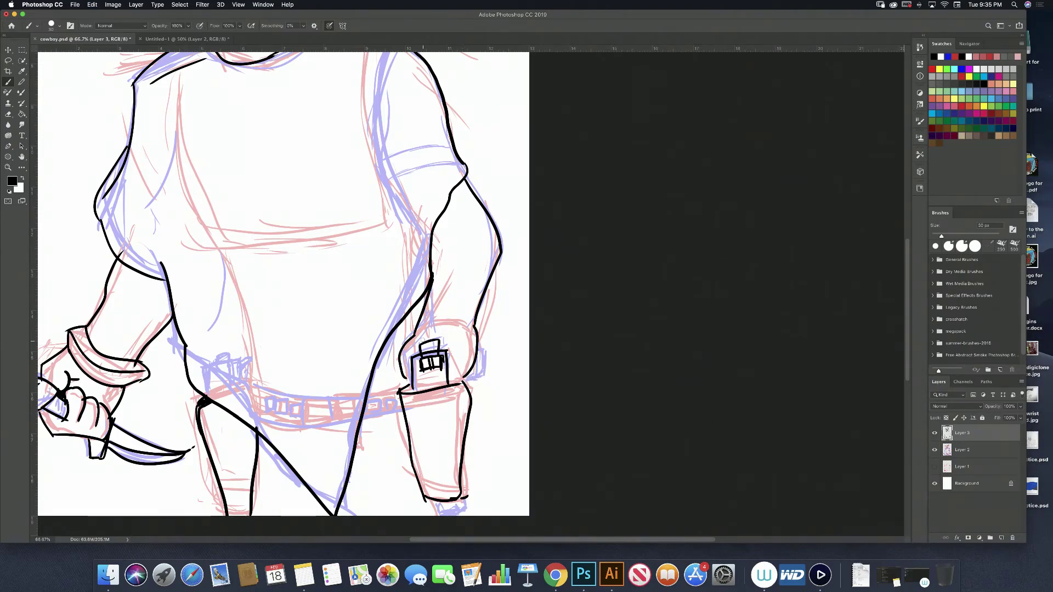
pyautogui.moveTo(415, 331); pyautogui.dragTo(472, 325)
pyautogui.press('super+z')
pyautogui.press('super+z')
pyautogui.moveTo(415, 334)
pyautogui.mouseDown()
pyautogui.moveTo(474, 328)
pyautogui.moveTo(463, 389)
pyautogui.mouseUp()
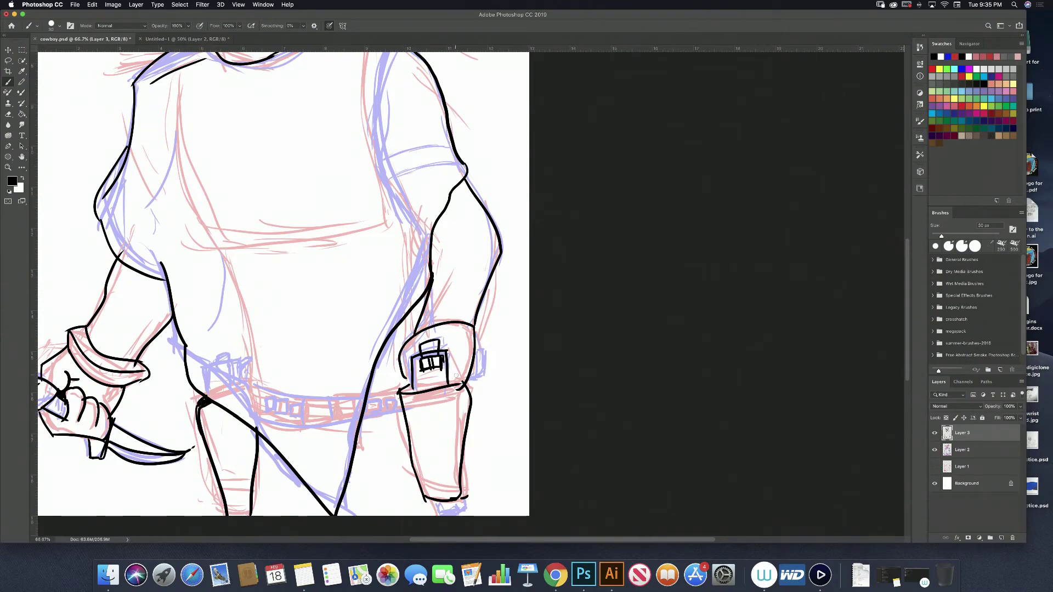
pyautogui.moveTo(473, 346)
pyautogui.mouseDown()
pyautogui.moveTo(482, 367)
pyautogui.moveTo(468, 383)
pyautogui.mouseUp()
pyautogui.moveTo(440, 424); pyautogui.dragTo(459, 392)
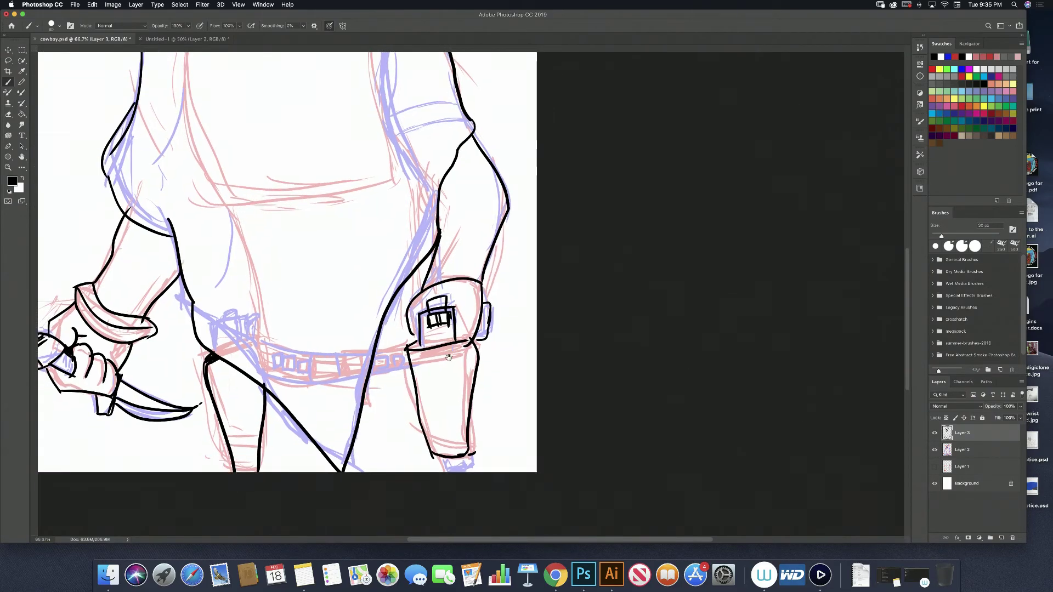
# Step: Hide Layer 2's pink and blue sketch and zoom to frame the whole inked cowboy
pyautogui.scroll(5, 459, 392)
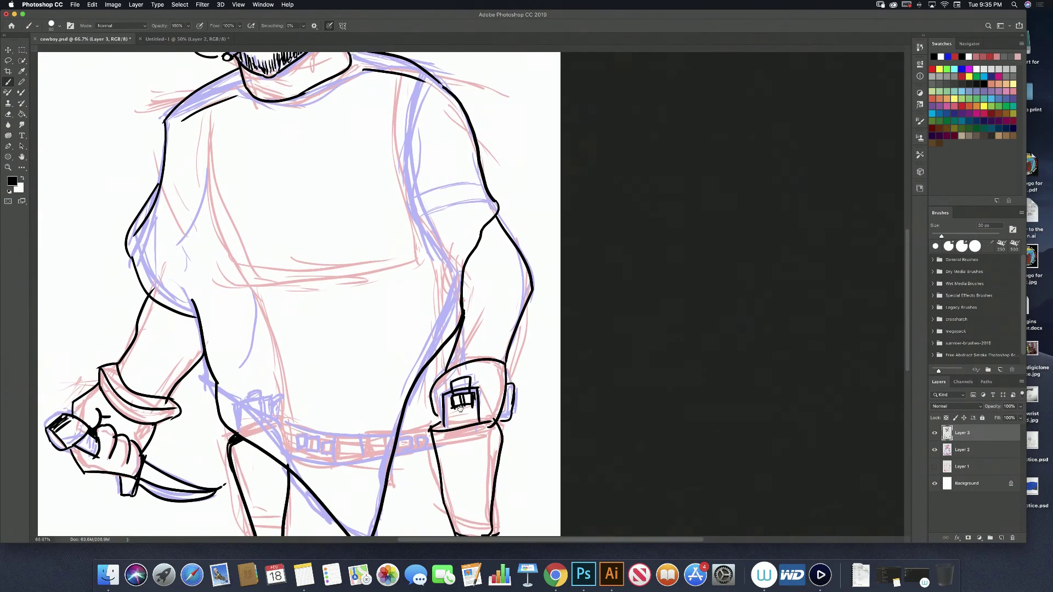
pyautogui.press('super+minus')
pyautogui.scroll(3, 471, 403)
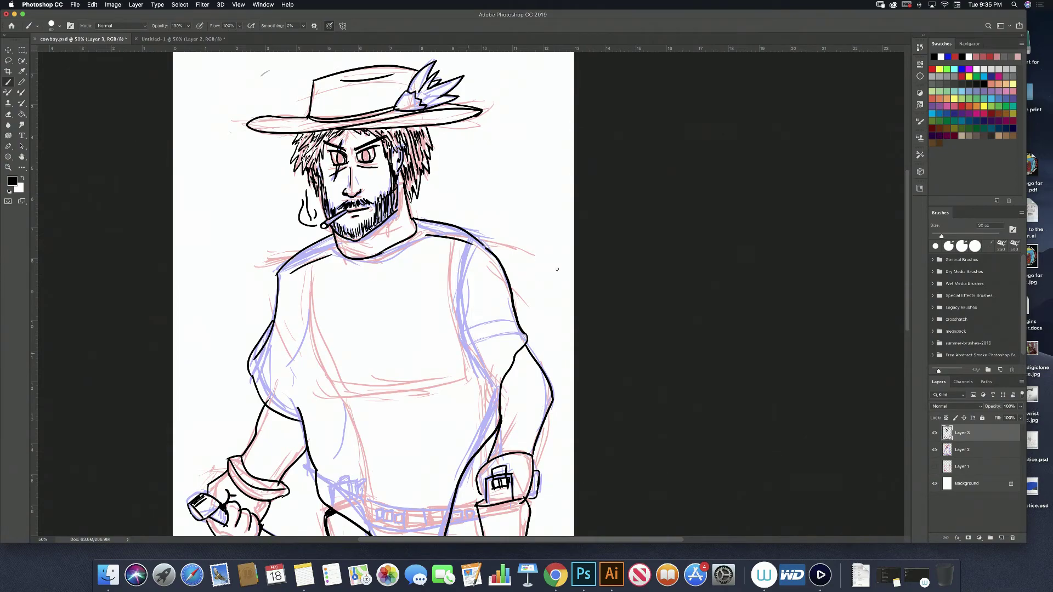
pyautogui.click(935, 450)
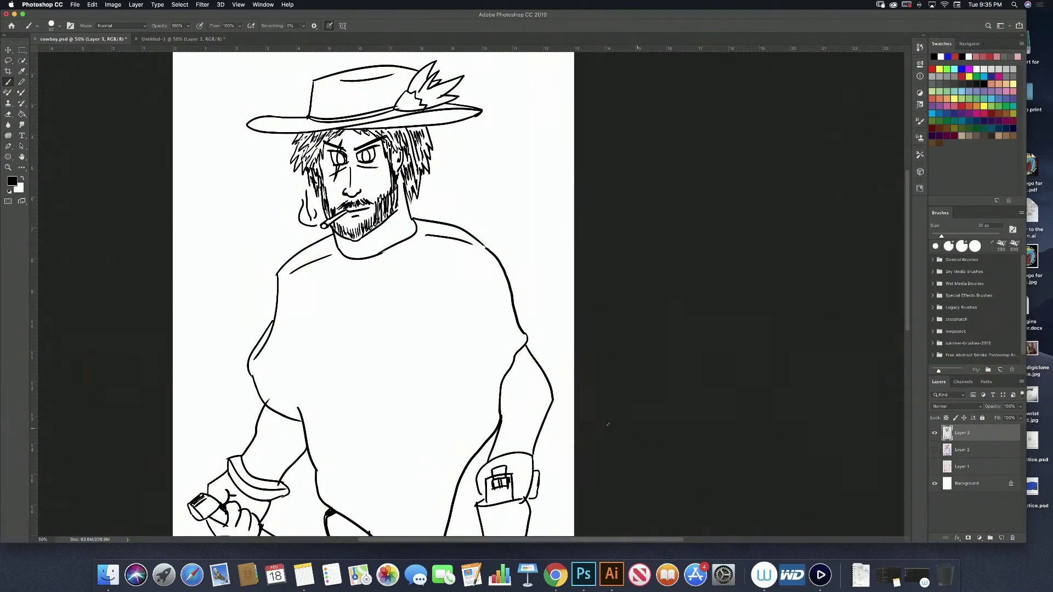
pyautogui.moveTo(608, 424); pyautogui.dragTo(613, 355)
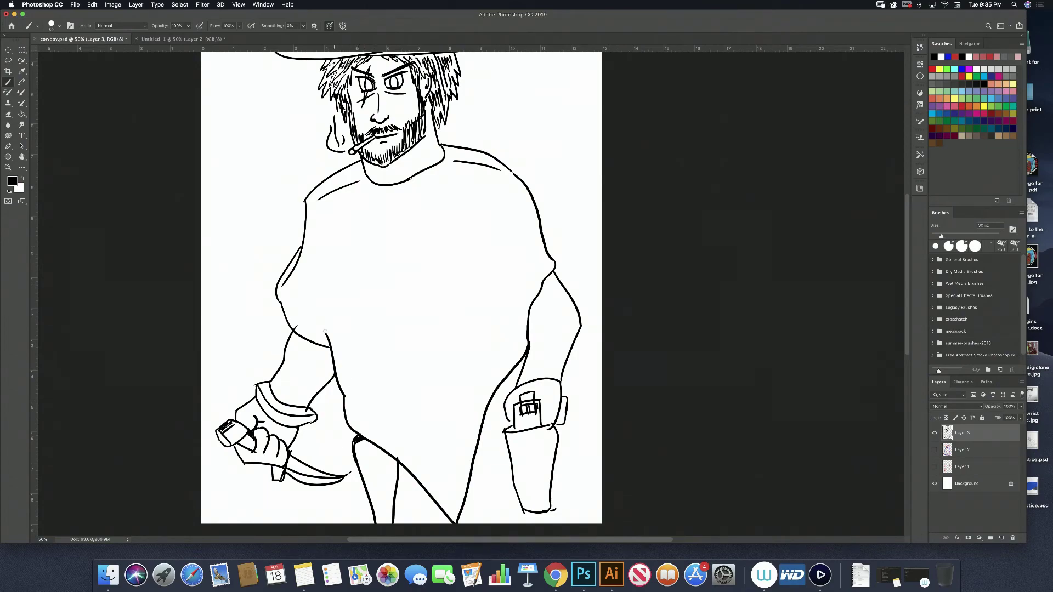
pyautogui.moveTo(603, 230)
pyautogui.mouseDown()
pyautogui.moveTo(610, 322)
pyautogui.moveTo(592, 353)
pyautogui.mouseUp()
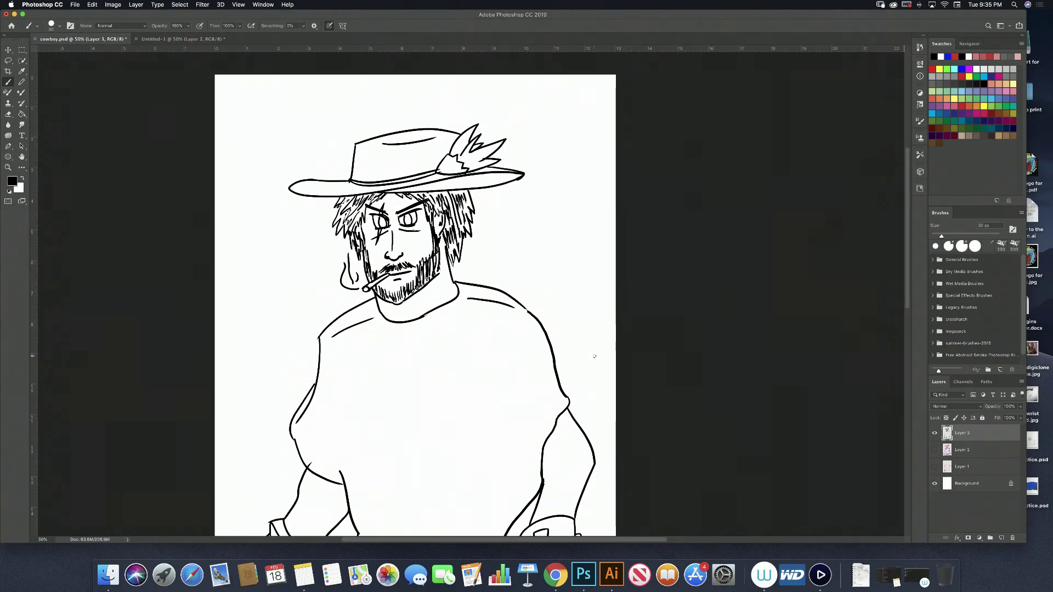
pyautogui.press('super+minus')
pyautogui.press('super+plus')
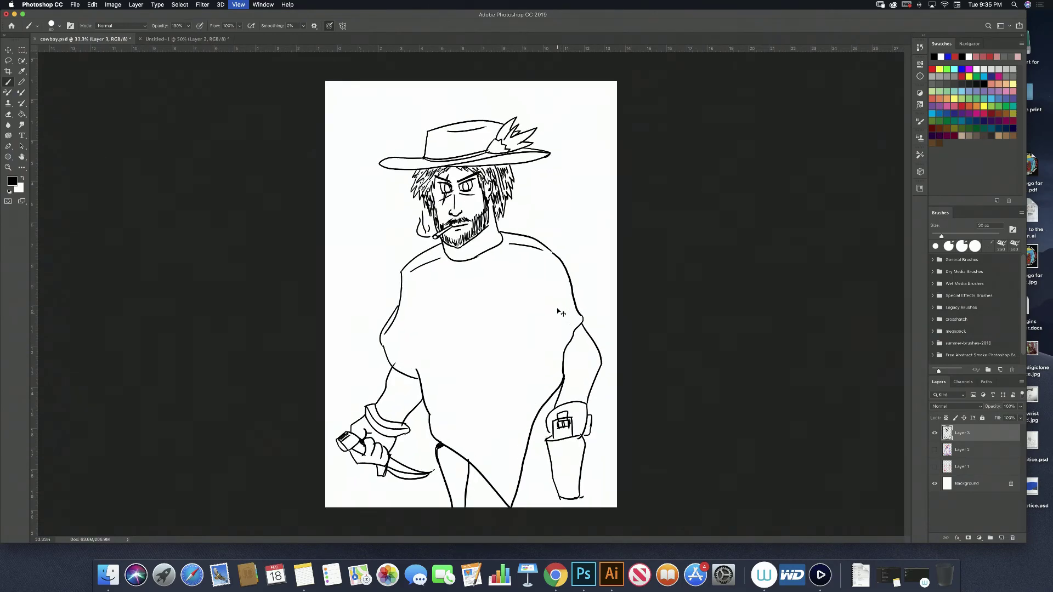
pyautogui.press('super+plus')
pyautogui.press('super+plus')
# Step: Hand-letter 'THANKS' to the left of the cowboy's face
pyautogui.moveTo(493, 388); pyautogui.dragTo(542, 497)
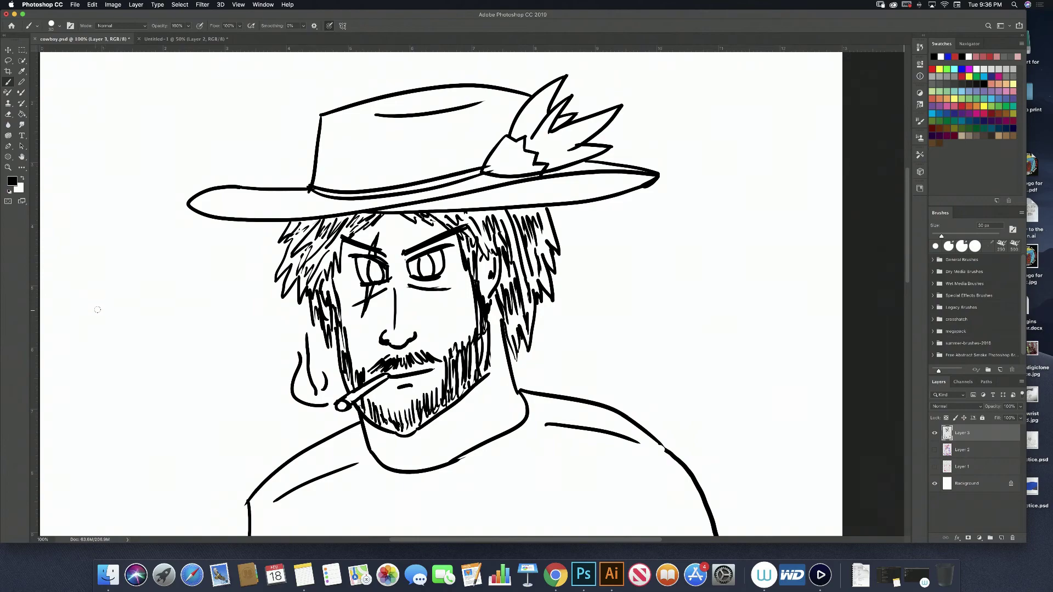
pyautogui.moveTo(96, 311); pyautogui.dragTo(117, 293)
pyautogui.moveTo(109, 299)
pyautogui.mouseDown()
pyautogui.moveTo(116, 329)
pyautogui.moveTo(135, 323)
pyautogui.mouseUp()
pyautogui.moveTo(121, 312)
pyautogui.mouseDown()
pyautogui.moveTo(158, 310)
pyautogui.moveTo(155, 298)
pyautogui.moveTo(176, 274)
pyautogui.moveTo(182, 283)
pyautogui.mouseUp()
pyautogui.moveTo(181, 291); pyautogui.dragTo(198, 277)
pyautogui.moveTo(189, 287); pyautogui.dragTo(202, 296)
pyautogui.moveTo(219, 267); pyautogui.dragTo(209, 293)
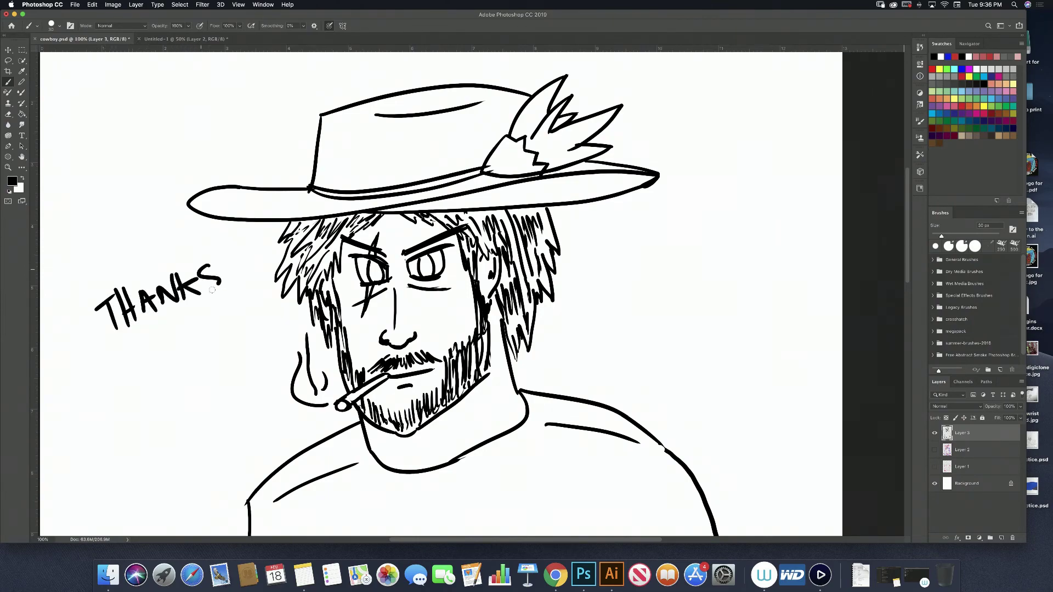
pyautogui.moveTo(131, 349)
pyautogui.mouseDown()
pyautogui.moveTo(141, 367)
pyautogui.moveTo(149, 338)
pyautogui.mouseUp()
# Step: Letter 'FOOS!' below THANKS and enclose the lettering in a speech bubble
pyautogui.moveTo(134, 359)
pyautogui.mouseDown()
pyautogui.moveTo(178, 334)
pyautogui.moveTo(186, 343)
pyautogui.mouseUp()
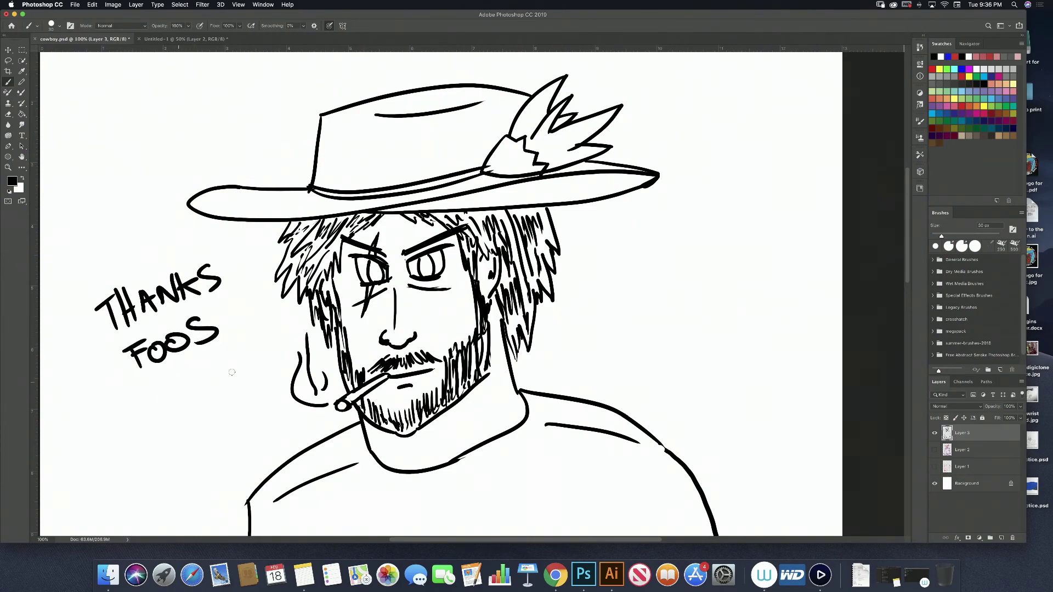
pyautogui.moveTo(255, 357)
pyautogui.mouseDown()
pyautogui.moveTo(220, 358)
pyautogui.moveTo(247, 341)
pyautogui.moveTo(90, 384)
pyautogui.moveTo(192, 377)
pyautogui.mouseUp()
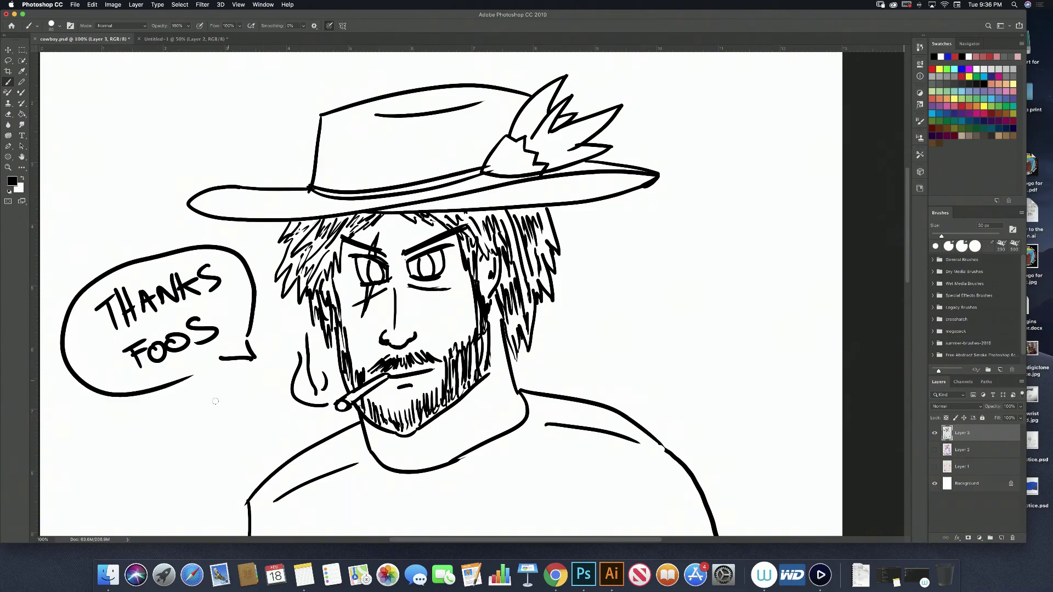
pyautogui.moveTo(227, 301); pyautogui.dragTo(223, 321)
pyautogui.click(232, 329)
# Step: Doodle a thumbs-up, a small scribbled bubble and a dome-shaped icon below the bubble
pyautogui.moveTo(157, 428)
pyautogui.mouseDown()
pyautogui.moveTo(200, 421)
pyautogui.moveTo(204, 439)
pyautogui.moveTo(171, 466)
pyautogui.mouseUp()
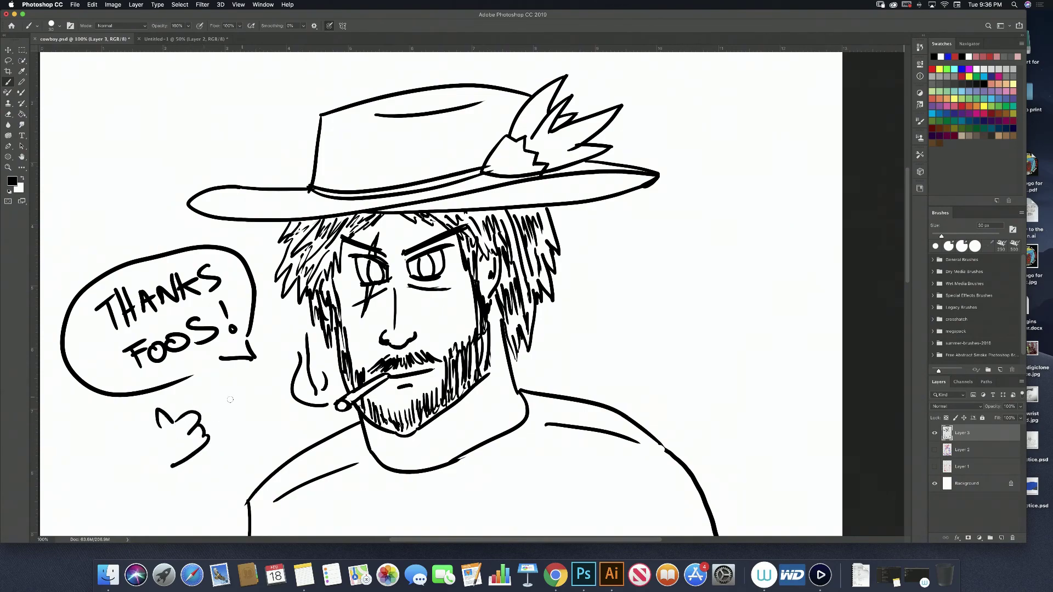
pyautogui.moveTo(246, 411)
pyautogui.mouseDown()
pyautogui.moveTo(229, 411)
pyautogui.moveTo(258, 383)
pyautogui.moveTo(251, 409)
pyautogui.moveTo(223, 396)
pyautogui.moveTo(233, 390)
pyautogui.mouseUp()
pyautogui.moveTo(227, 378); pyautogui.dragTo(235, 388)
pyautogui.moveTo(231, 384); pyautogui.dragTo(245, 384)
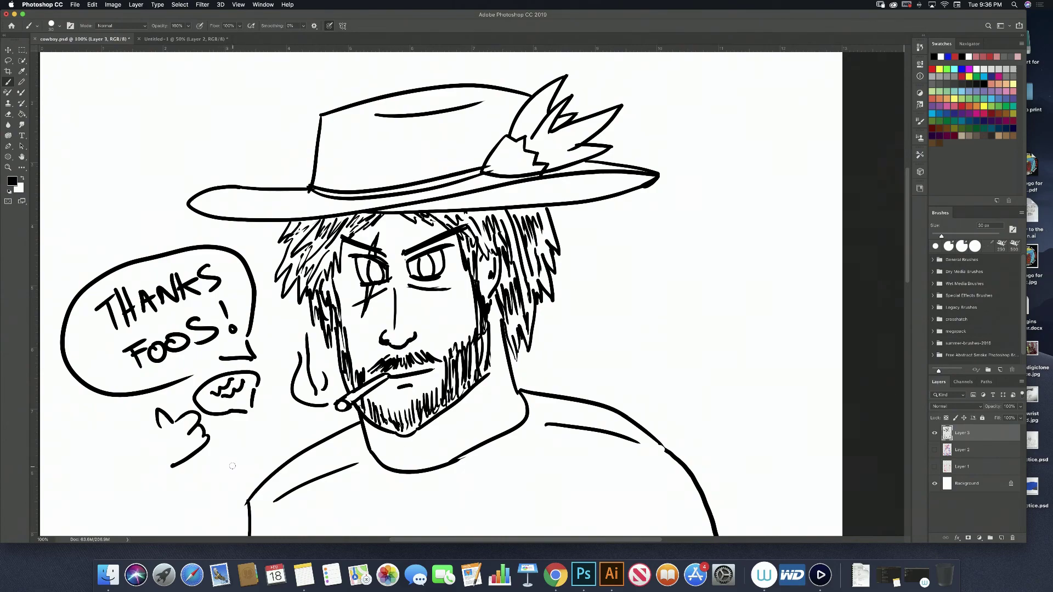
pyautogui.moveTo(231, 466)
pyautogui.mouseDown()
pyautogui.moveTo(253, 449)
pyautogui.moveTo(241, 477)
pyautogui.moveTo(265, 449)
pyautogui.moveTo(263, 425)
pyautogui.moveTo(286, 407)
pyautogui.moveTo(297, 433)
pyautogui.mouseUp()
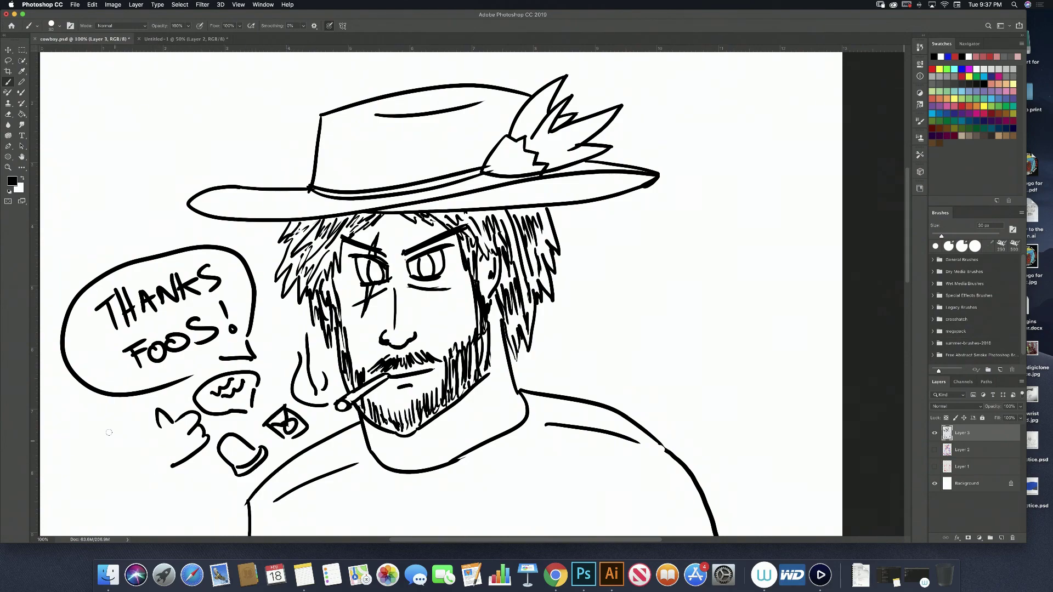
# Step: Add motion lines around the thumbs-up doodle
pyautogui.moveTo(117, 431); pyautogui.dragTo(100, 438)
pyautogui.moveTo(128, 451)
pyautogui.mouseDown()
pyautogui.moveTo(108, 458)
pyautogui.moveTo(116, 483)
pyautogui.mouseUp()
pyautogui.moveTo(150, 481); pyautogui.dragTo(140, 495)
pyautogui.moveTo(195, 475); pyautogui.dragTo(195, 492)
# Step: Hand-letter 'WINNER YOU BOYS' above the speech bubble
pyautogui.moveTo(71, 223)
pyautogui.mouseDown()
pyautogui.moveTo(79, 241)
pyautogui.moveTo(105, 217)
pyautogui.moveTo(113, 238)
pyautogui.moveTo(132, 207)
pyautogui.moveTo(155, 208)
pyautogui.moveTo(162, 225)
pyautogui.moveTo(169, 214)
pyautogui.mouseUp()
pyautogui.moveTo(175, 203)
pyautogui.mouseDown()
pyautogui.moveTo(176, 221)
pyautogui.moveTo(188, 212)
pyautogui.mouseUp()
pyautogui.moveTo(57, 265); pyautogui.dragTo(71, 285)
pyautogui.moveTo(90, 260)
pyautogui.mouseDown()
pyautogui.moveTo(117, 253)
pyautogui.moveTo(137, 263)
pyautogui.mouseUp()
pyautogui.moveTo(126, 245)
pyautogui.mouseDown()
pyautogui.moveTo(140, 254)
pyautogui.moveTo(133, 263)
pyautogui.mouseUp()
pyautogui.moveTo(165, 232)
pyautogui.mouseDown()
pyautogui.moveTo(189, 236)
pyautogui.moveTo(191, 246)
pyautogui.mouseUp()
pyautogui.moveTo(215, 224); pyautogui.dragTo(195, 240)
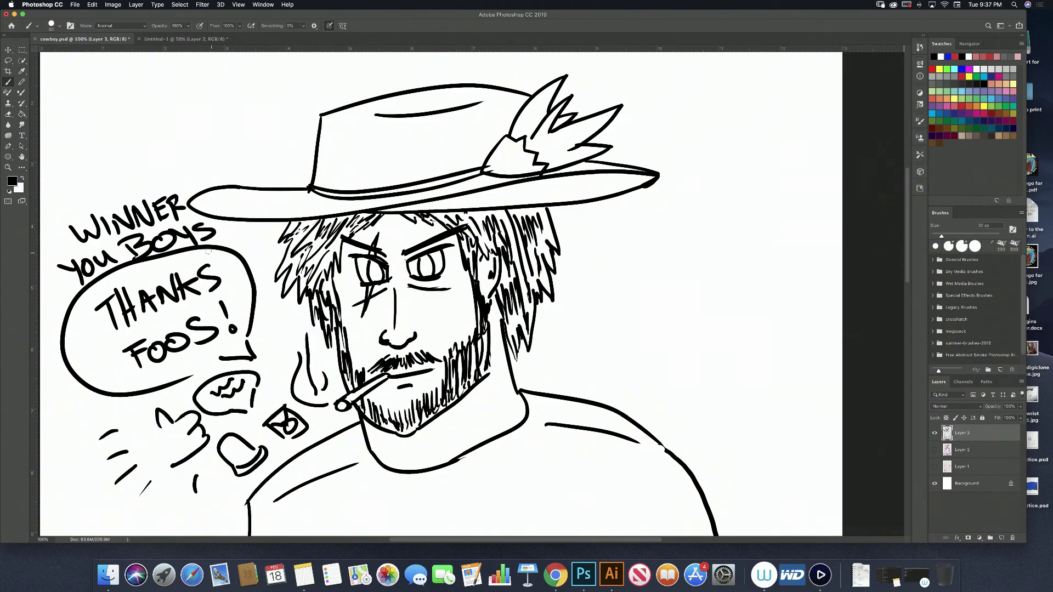